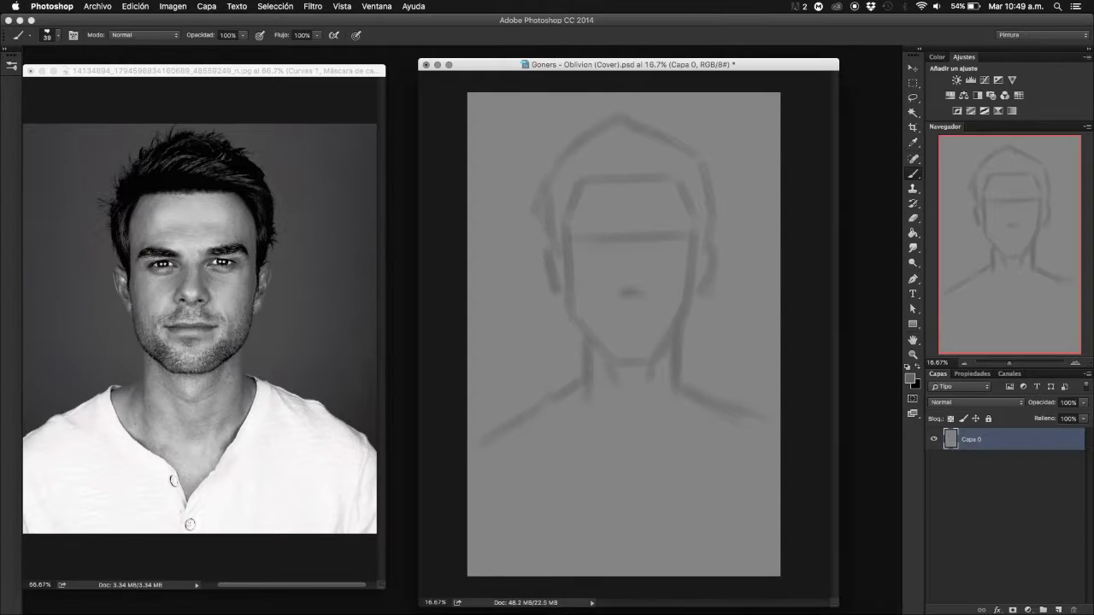
# - Block in the dark eye band, hair mass, brow, eye-socket and nose shadows
pyautogui.moveTo(608, 243); pyautogui.dragTo(675, 248)
pyautogui.moveTo(581, 248)
pyautogui.mouseDown()
pyautogui.moveTo(552, 154)
pyautogui.moveTo(667, 128)
pyautogui.moveTo(708, 239)
pyautogui.mouseUp()
pyautogui.moveTo(578, 200); pyautogui.dragTo(583, 250)
pyautogui.moveTo(675, 186); pyautogui.dragTo(676, 215)
pyautogui.moveTo(617, 250); pyautogui.dragTo(620, 275)
pyautogui.moveTo(643, 255); pyautogui.dragTo(648, 279)
pyautogui.moveTo(648, 231); pyautogui.dragTo(675, 229)
pyautogui.moveTo(585, 233); pyautogui.dragTo(603, 233)
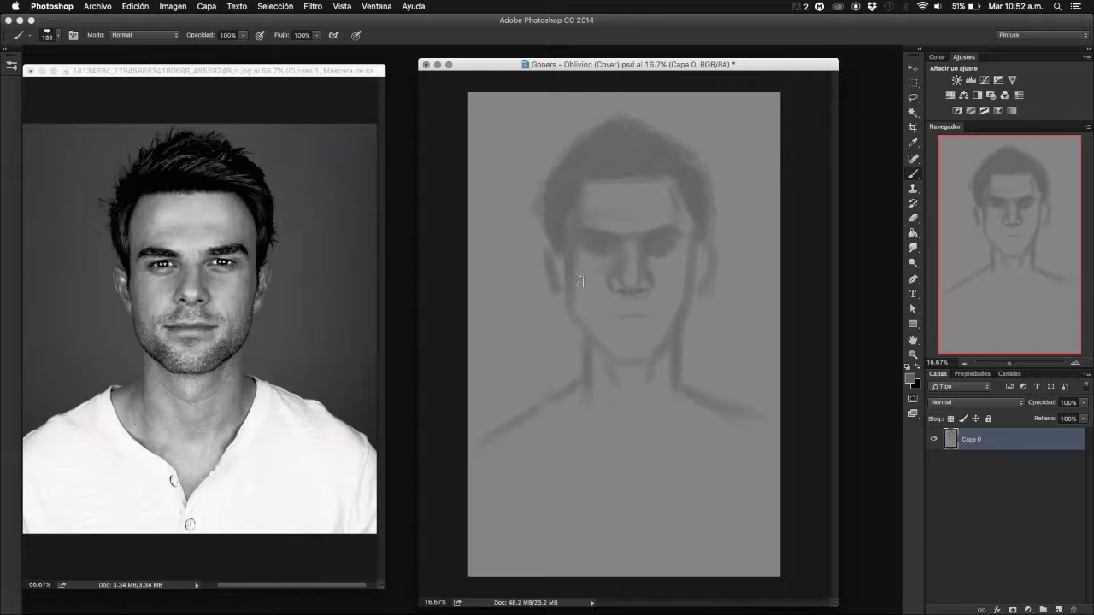
# - Paint the mouth line and darken the neck and shoulder lines
pyautogui.moveTo(612, 315); pyautogui.dragTo(655, 314)
pyautogui.moveTo(590, 299); pyautogui.dragTo(588, 318)
pyautogui.moveTo(581, 388); pyautogui.dragTo(565, 409)
pyautogui.moveTo(675, 376); pyautogui.dragTo(694, 410)
pyautogui.moveTo(598, 389); pyautogui.dragTo(598, 422)
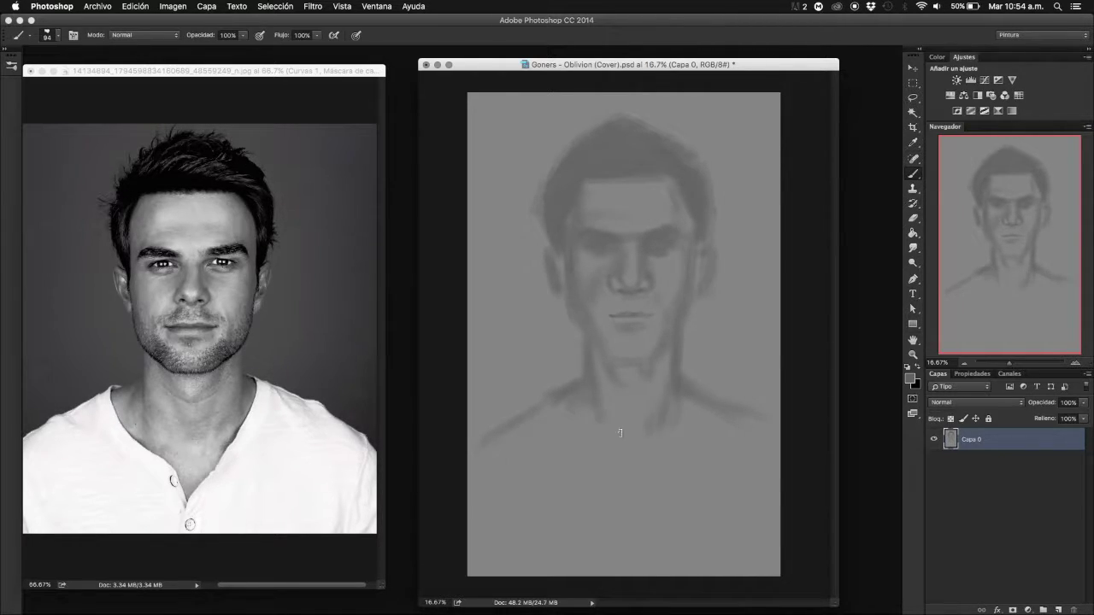
# - Lighten the hair edges and forehead, adjusting brush size with the bracket keys
pyautogui.moveTo(540, 224); pyautogui.dragTo(546, 191)
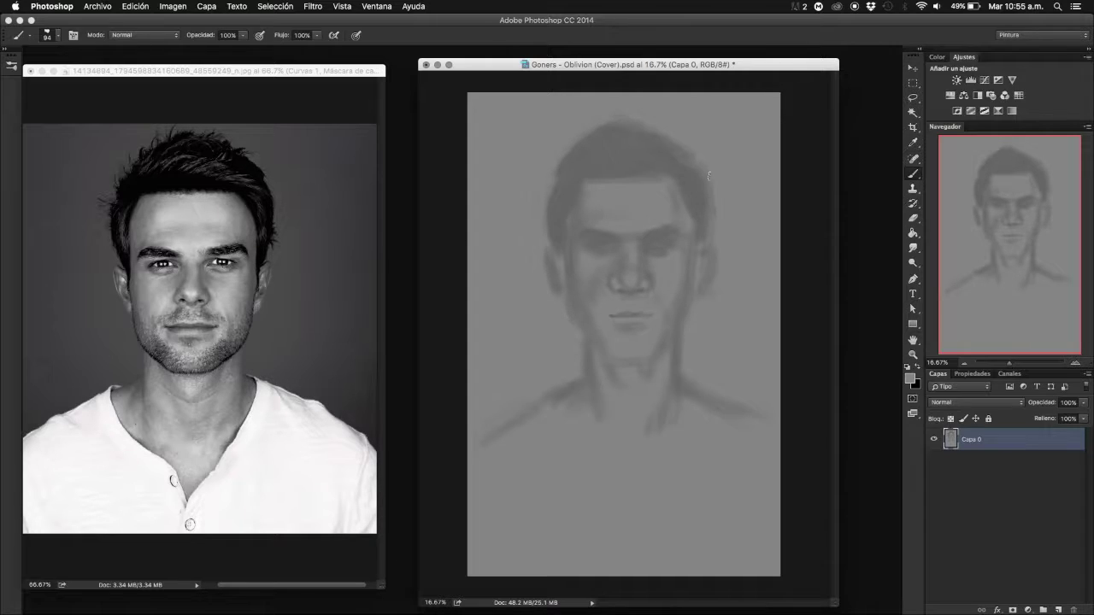
pyautogui.moveTo(708, 176); pyautogui.dragTo(711, 214)
pyautogui.press('F6')
pyautogui.moveTo(603, 197); pyautogui.dragTo(666, 202)
pyautogui.press('[')
pyautogui.press('[')
pyautogui.press('[')
pyautogui.press(']')
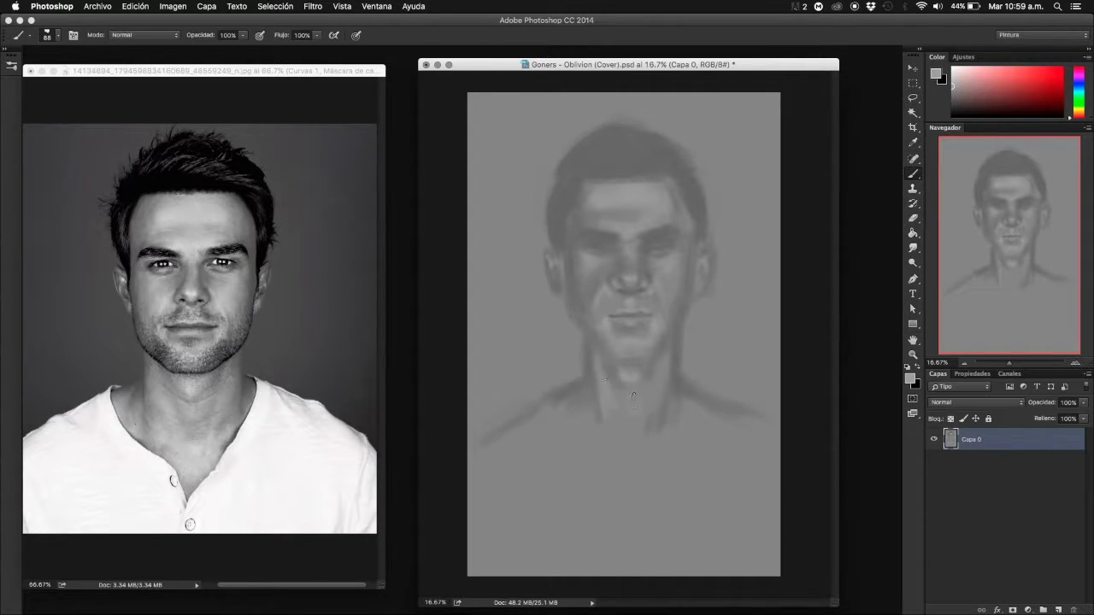
# - Paint the V-neck collar and shoulders, lightening the shirt area
pyautogui.moveTo(478, 440); pyautogui.dragTo(538, 396)
pyautogui.moveTo(710, 398); pyautogui.dragTo(651, 481)
pyautogui.moveTo(538, 400); pyautogui.dragTo(636, 508)
pyautogui.moveTo(478, 564)
pyautogui.mouseDown()
pyautogui.moveTo(769, 428)
pyautogui.moveTo(701, 483)
pyautogui.mouseUp()
pyautogui.moveTo(513, 419); pyautogui.dragTo(590, 530)
pyautogui.moveTo(564, 462); pyautogui.dragTo(641, 556)
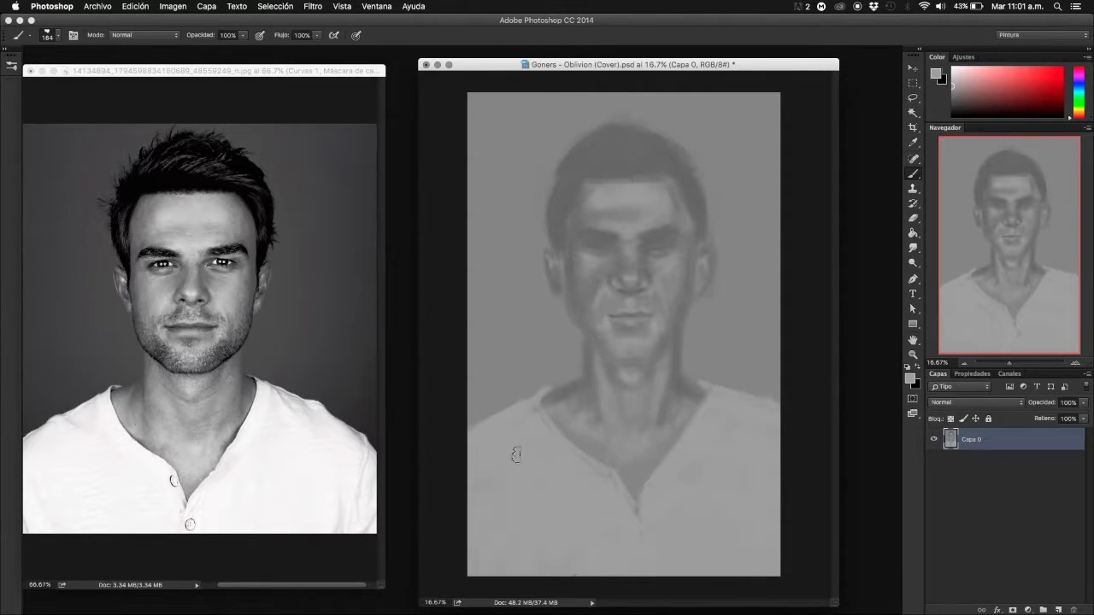
pyautogui.moveTo(511, 403); pyautogui.dragTo(528, 423)
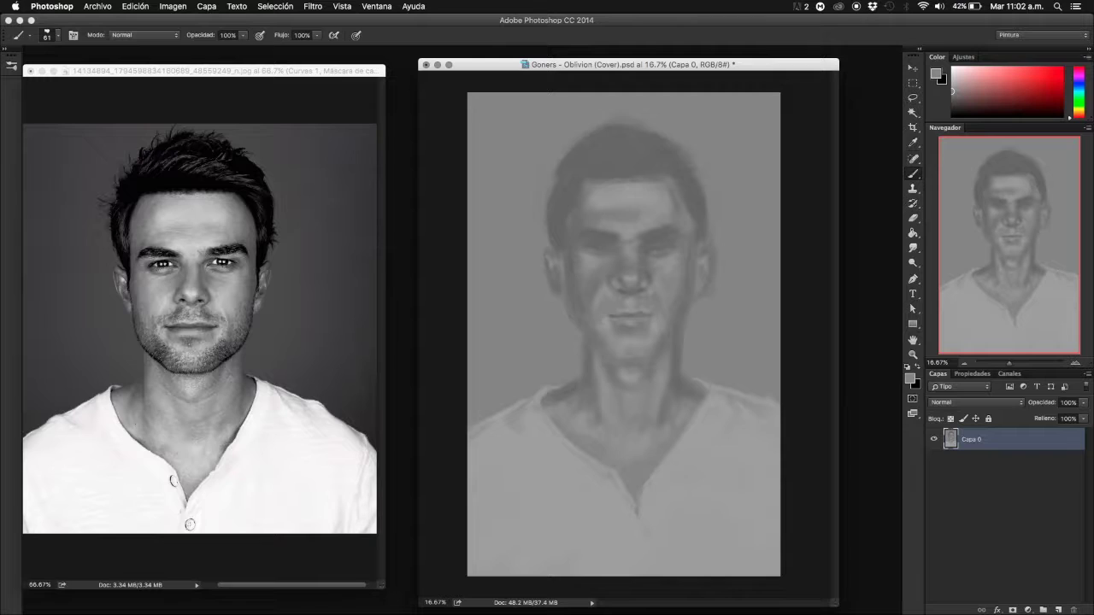
pyautogui.click(313, 6)
# - Push the face and jawline into shape with Liquify
pyautogui.click(402, 100)
pyautogui.moveTo(565, 247); pyautogui.dragTo(586, 247)
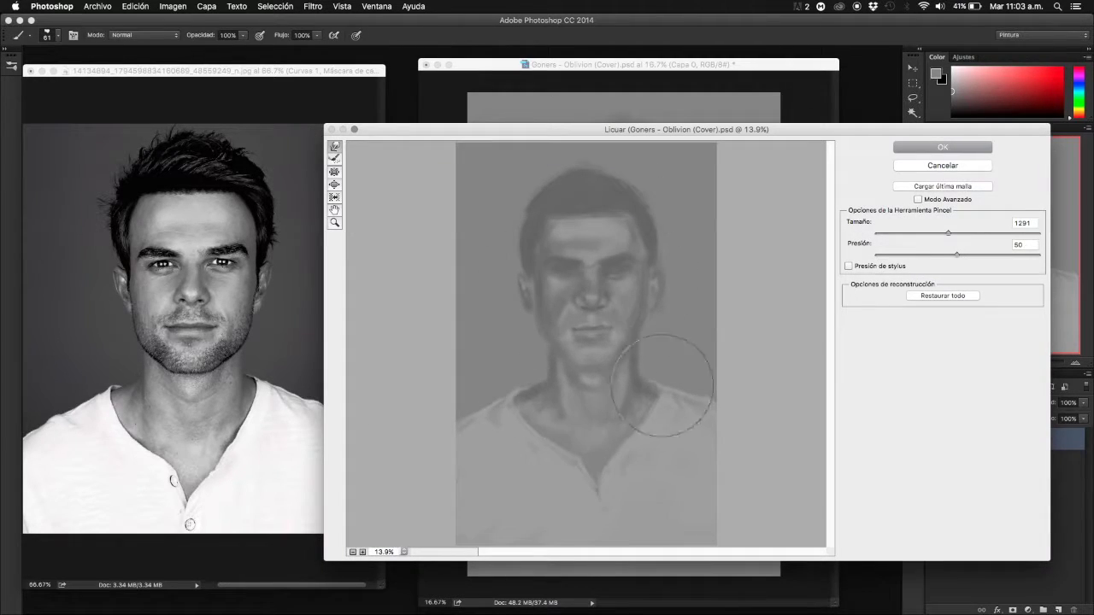
pyautogui.moveTo(683, 376); pyautogui.dragTo(667, 385)
pyautogui.click(942, 147)
# - Paint dark hair across the left, top and right of the head
pyautogui.moveTo(566, 187); pyautogui.dragTo(559, 282)
pyautogui.moveTo(552, 239)
pyautogui.mouseDown()
pyautogui.moveTo(564, 166)
pyautogui.moveTo(603, 143)
pyautogui.mouseUp()
pyautogui.moveTo(588, 181)
pyautogui.mouseDown()
pyautogui.moveTo(632, 154)
pyautogui.moveTo(676, 164)
pyautogui.moveTo(703, 265)
pyautogui.mouseUp()
pyautogui.moveTo(628, 64)
pyautogui.mouseDown()
pyautogui.moveTo(301, 66)
pyautogui.moveTo(494, 69)
pyautogui.mouseUp()
pyautogui.moveTo(569, 181); pyautogui.dragTo(572, 243)
pyautogui.moveTo(547, 151)
pyautogui.mouseDown()
pyautogui.moveTo(529, 159)
pyautogui.moveTo(449, 137)
pyautogui.moveTo(557, 176)
pyautogui.mouseUp()
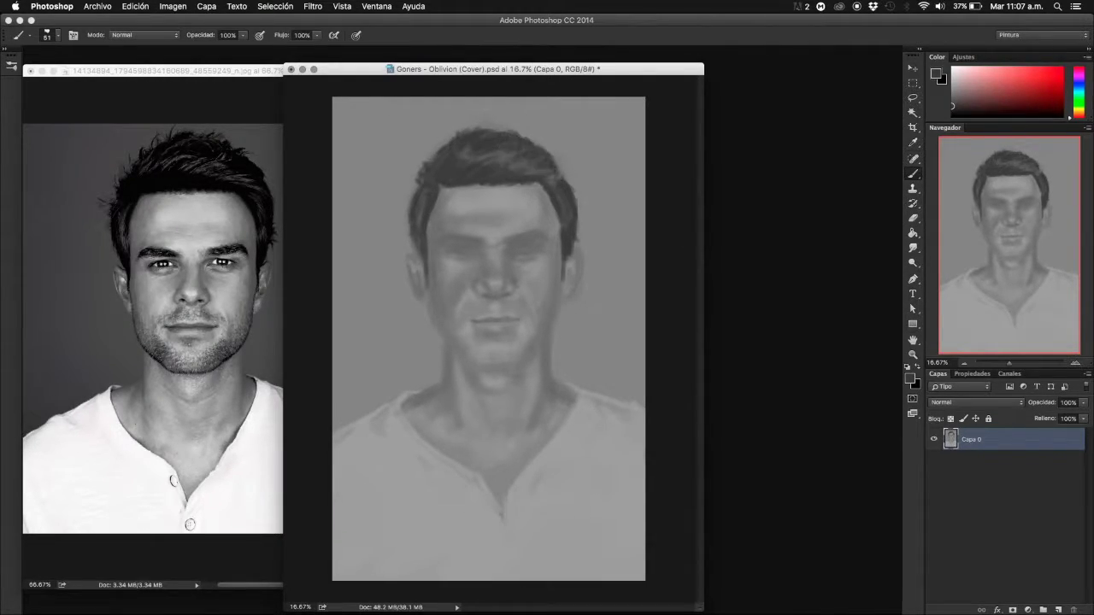
pyautogui.moveTo(434, 152); pyautogui.dragTo(486, 127)
pyautogui.moveTo(494, 130); pyautogui.dragTo(549, 151)
# - Darken both eye areas in dark gray and apply a small Liquify adjustment
pyautogui.moveTo(511, 240); pyautogui.dragTo(543, 232)
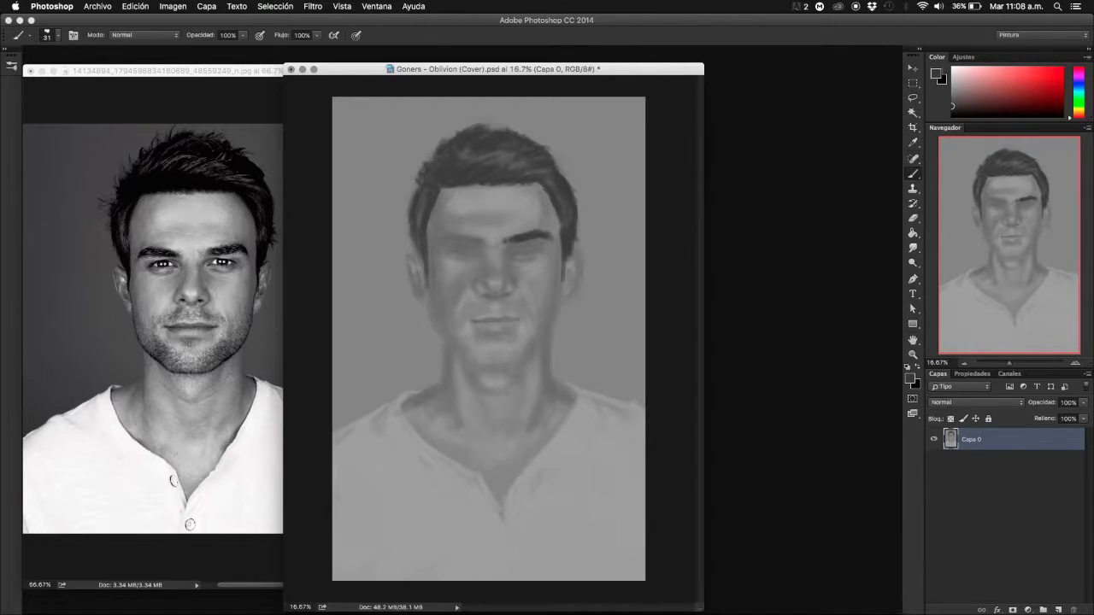
pyautogui.moveTo(455, 250); pyautogui.dragTo(475, 249)
pyautogui.keyDown('alt'); pyautogui.click(461, 250); pyautogui.keyUp('alt')
pyautogui.moveTo(472, 248); pyautogui.dragTo(484, 256)
pyautogui.hotkey('ctrl', 'shift', 'x')
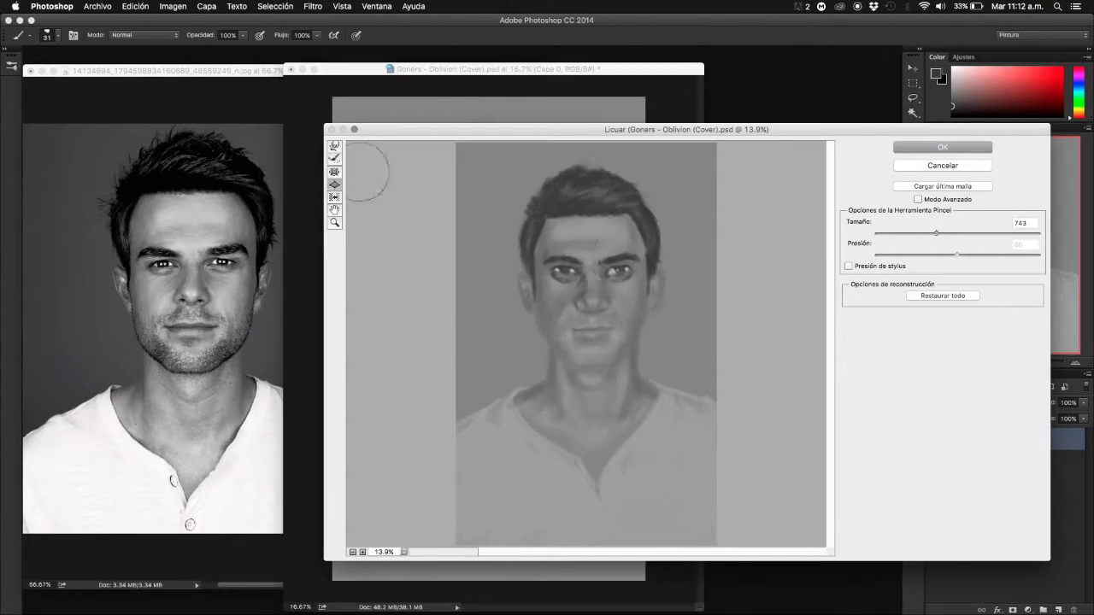
pyautogui.press('Return')
# - Paint a dark mouth line with a fine brush, then sample a mid gray
pyautogui.press(']')
pyautogui.press(']')
pyautogui.press(']')
pyautogui.press('[')
pyautogui.press('[')
pyautogui.press('[')
pyautogui.moveTo(471, 322); pyautogui.dragTo(521, 322)
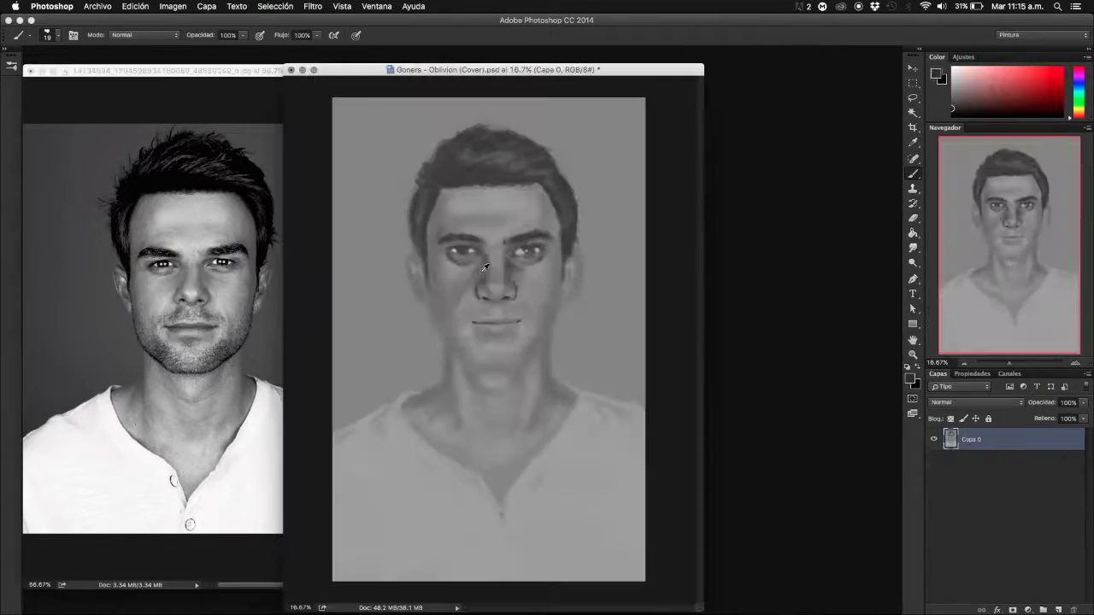
pyautogui.keyDown('alt'); pyautogui.click(484, 268); pyautogui.keyUp('alt')
pyautogui.press(']')
pyautogui.press(']')
pyautogui.press(']')
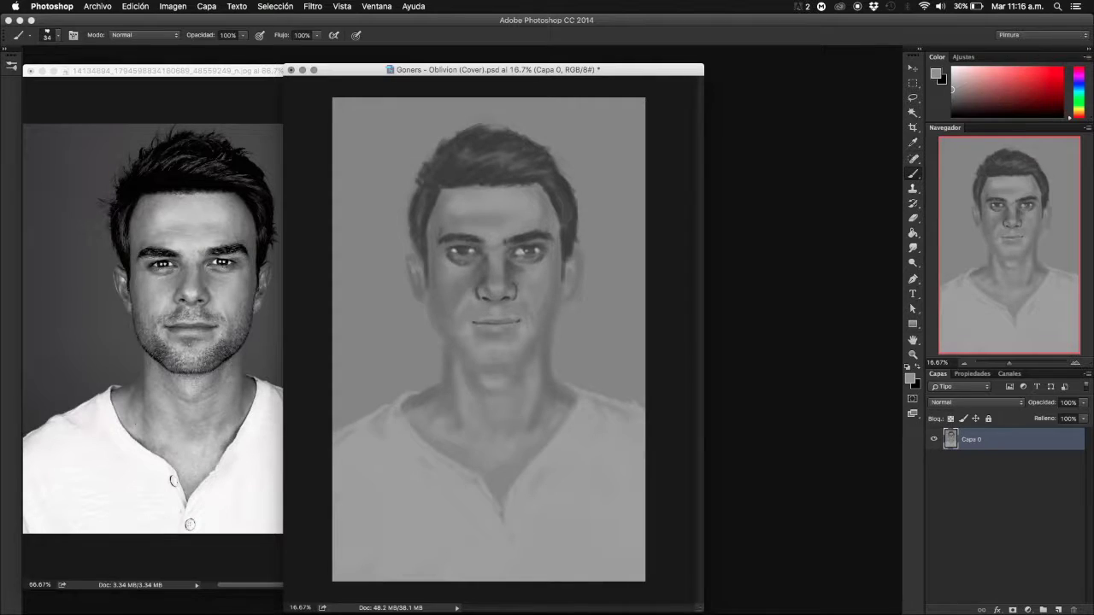
# - Sample grays from the eye and brow area and repaint the forehead near the hairline
pyautogui.press(']')
pyautogui.press(']')
pyautogui.press(']')
pyautogui.keyDown('alt'); pyautogui.click(481, 251); pyautogui.keyUp('alt')
pyautogui.press('[')
pyautogui.press('[')
pyautogui.press('[')
pyautogui.keyDown('alt'); pyautogui.click(437, 242); pyautogui.keyUp('alt')
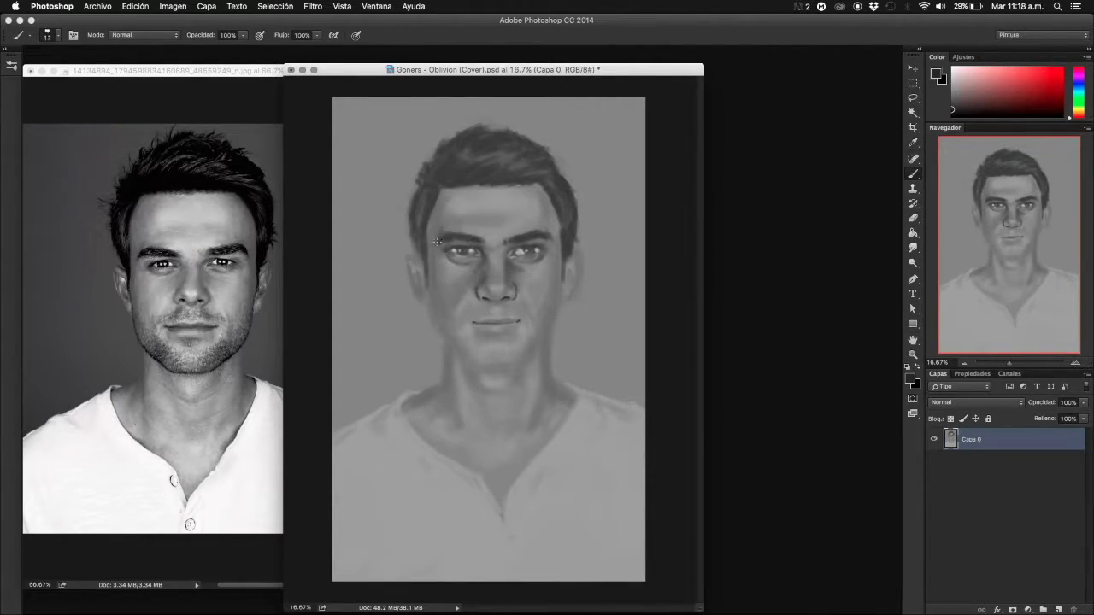
pyautogui.keyDown('alt'); pyautogui.click(519, 268); pyautogui.keyUp('alt')
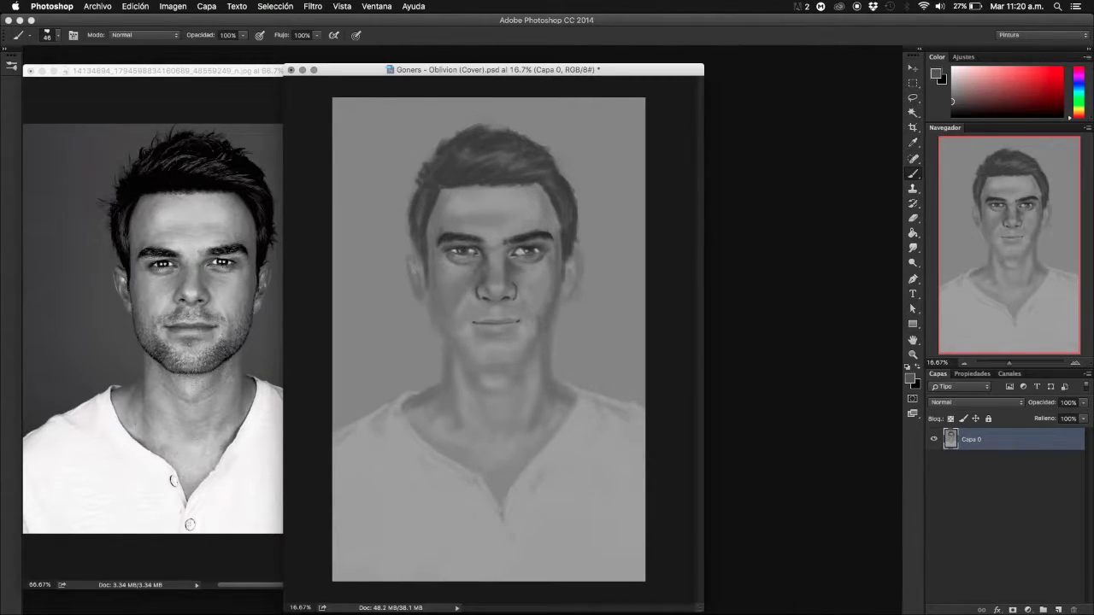
pyautogui.press('[')
pyautogui.press('[')
pyautogui.press('[')
pyautogui.moveTo(441, 207); pyautogui.dragTo(463, 219)
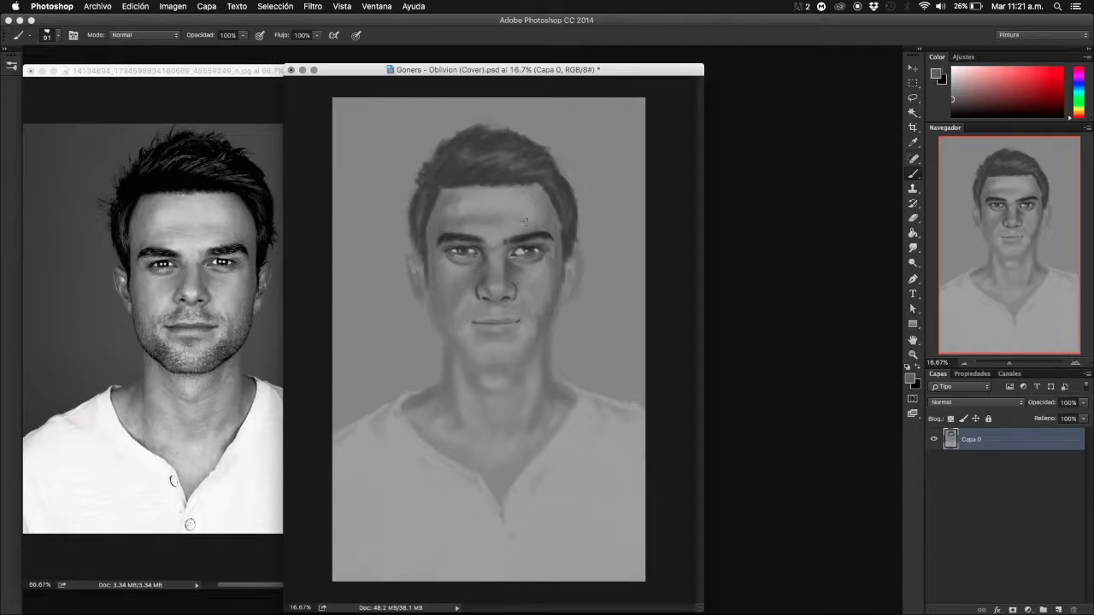
# - Darken the chin, jawline and left side of the neck
pyautogui.moveTo(485, 365); pyautogui.dragTo(528, 371)
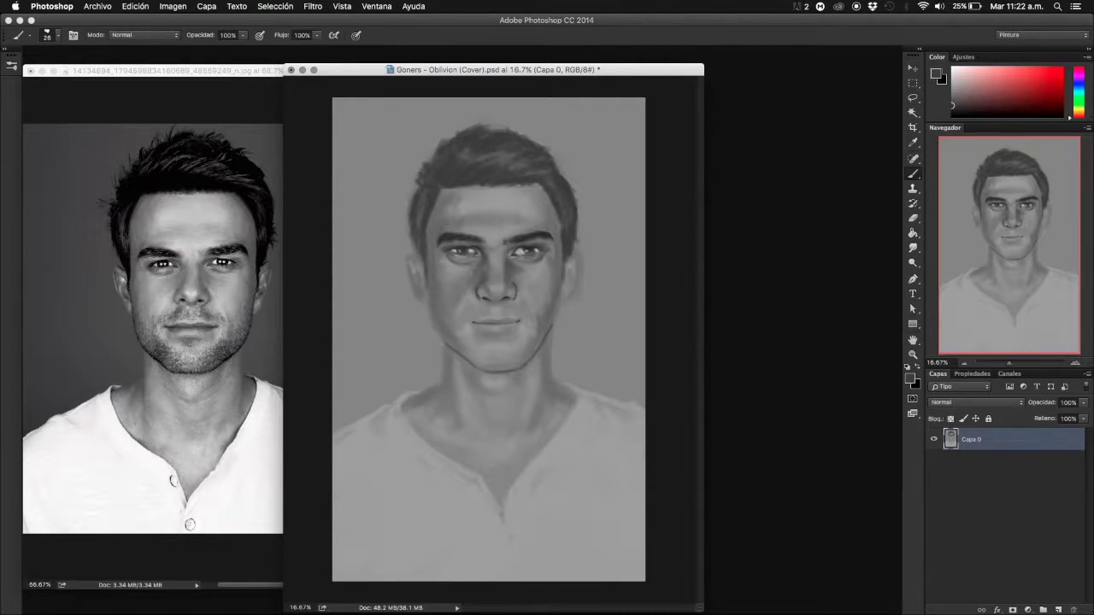
pyautogui.press(']')
pyautogui.press(']')
pyautogui.press(']')
pyautogui.moveTo(446, 352); pyautogui.dragTo(479, 383)
pyautogui.moveTo(540, 334); pyautogui.dragTo(546, 414)
pyautogui.moveTo(529, 355); pyautogui.dragTo(537, 384)
pyautogui.moveTo(457, 364)
pyautogui.mouseDown()
pyautogui.moveTo(462, 394)
pyautogui.moveTo(408, 417)
pyautogui.mouseUp()
# - Shade the neck and collar below the chin, then bring up Liquify
pyautogui.moveTo(448, 420); pyautogui.dragTo(469, 465)
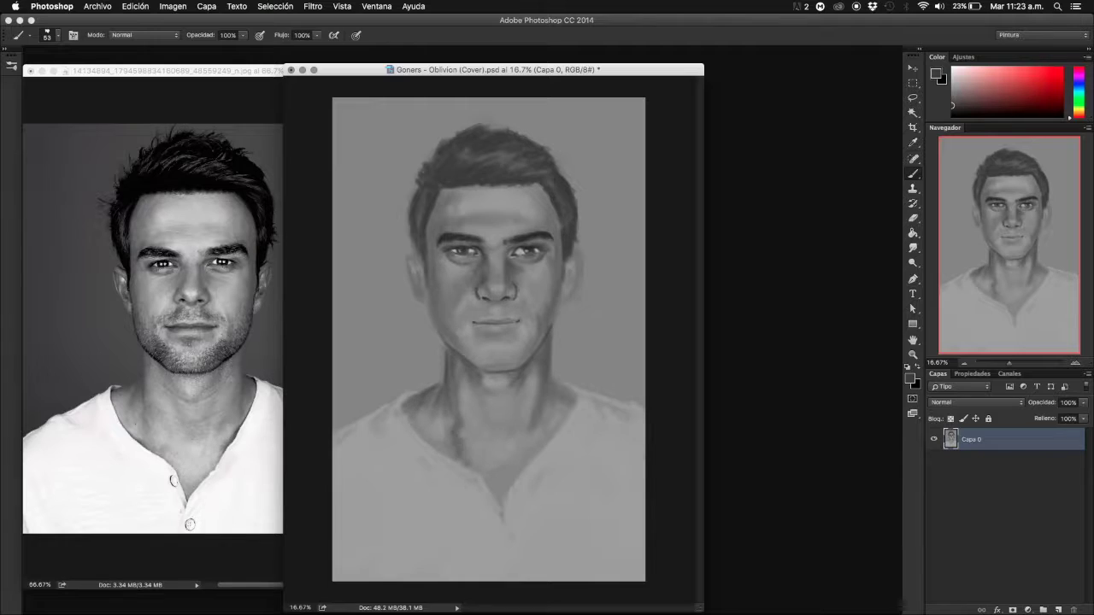
pyautogui.moveTo(530, 434); pyautogui.dragTo(554, 462)
pyautogui.moveTo(566, 392); pyautogui.dragTo(551, 435)
pyautogui.moveTo(530, 382)
pyautogui.mouseDown()
pyautogui.moveTo(534, 402)
pyautogui.moveTo(514, 428)
pyautogui.mouseUp()
pyautogui.moveTo(470, 376); pyautogui.dragTo(462, 442)
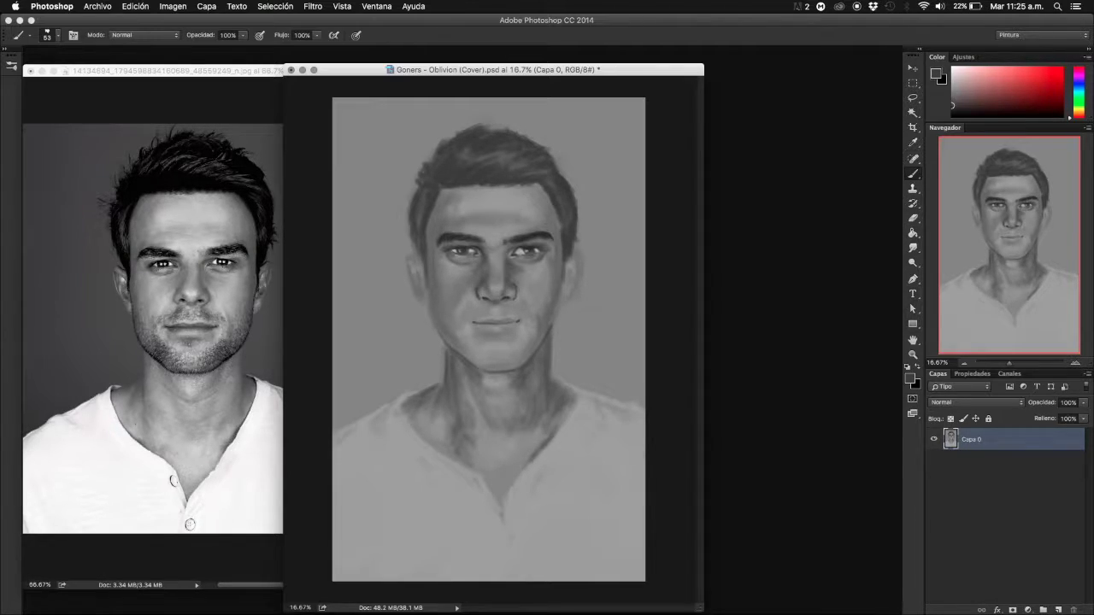
pyautogui.press('super+shift+x')
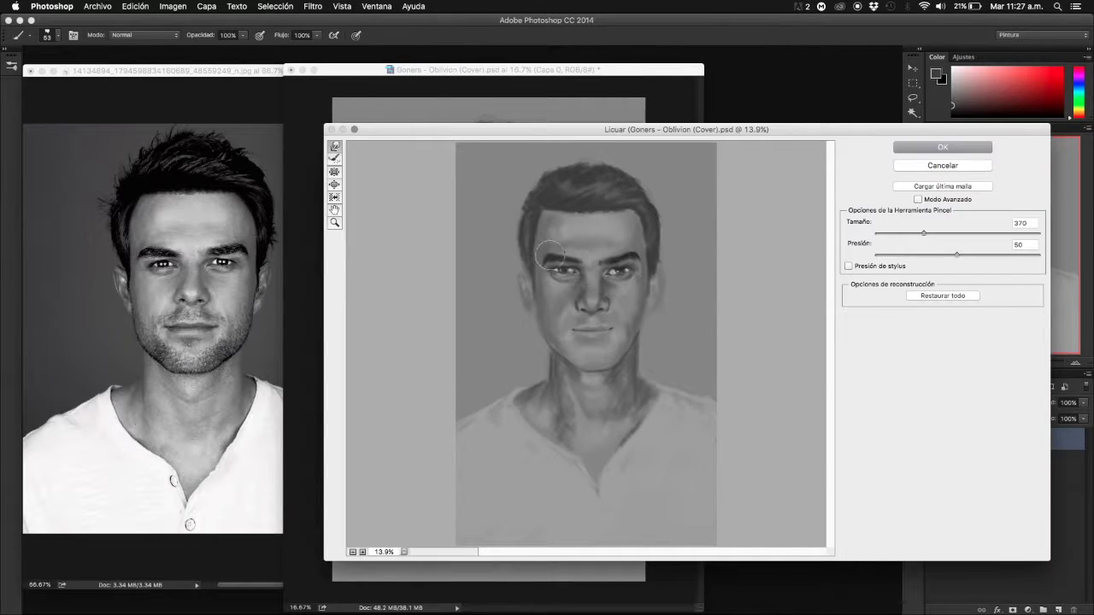
# - Paint light strokes on the neck and collar and apply a Liquify reshape
pyautogui.press('Return')
pyautogui.moveTo(475, 400); pyautogui.dragTo(523, 420)
pyautogui.moveTo(528, 376); pyautogui.dragTo(553, 445)
pyautogui.press('super+shift+x')
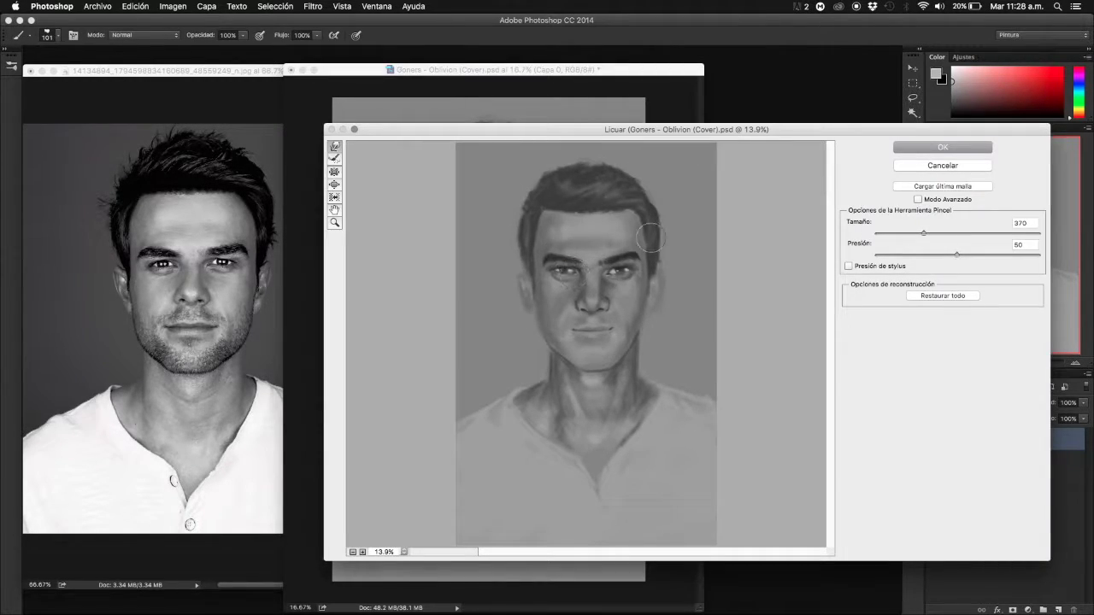
pyautogui.press('Return')
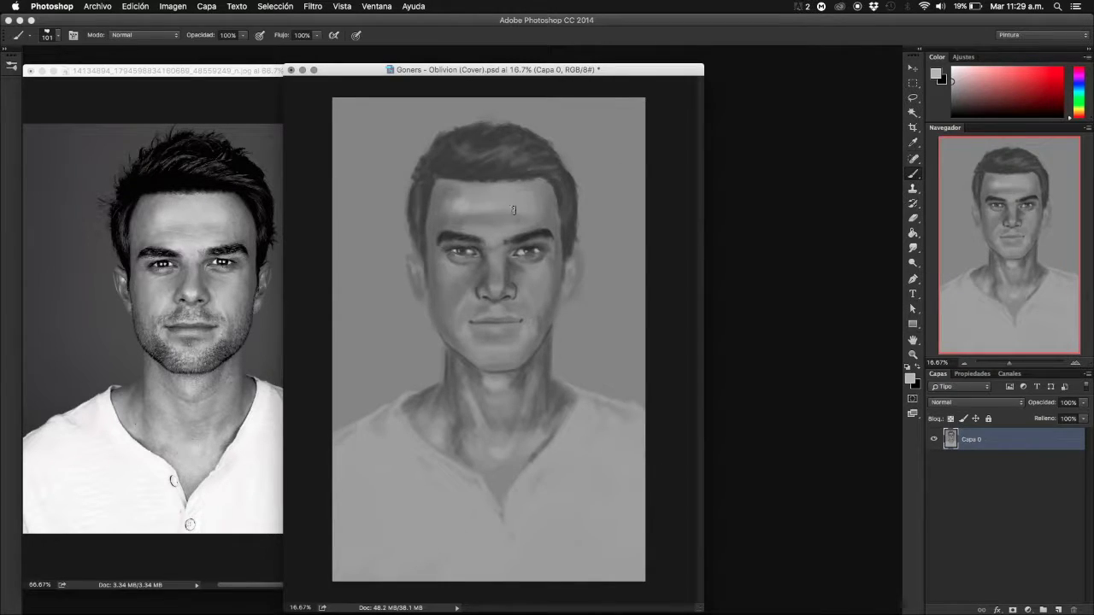
# - Resize the brush, sample a darker gray, and set the paint colour to black
pyautogui.press('[')
pyautogui.press('[')
pyautogui.press('[')
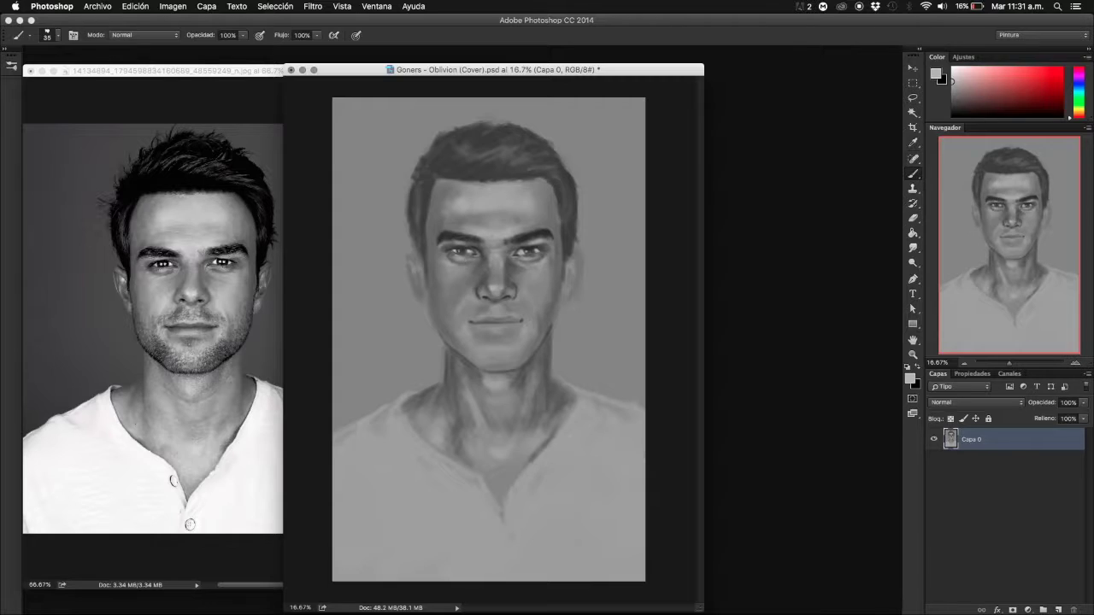
pyautogui.moveTo(462, 260); pyautogui.dragTo(471, 260)
pyautogui.moveTo(478, 342); pyautogui.dragTo(491, 342)
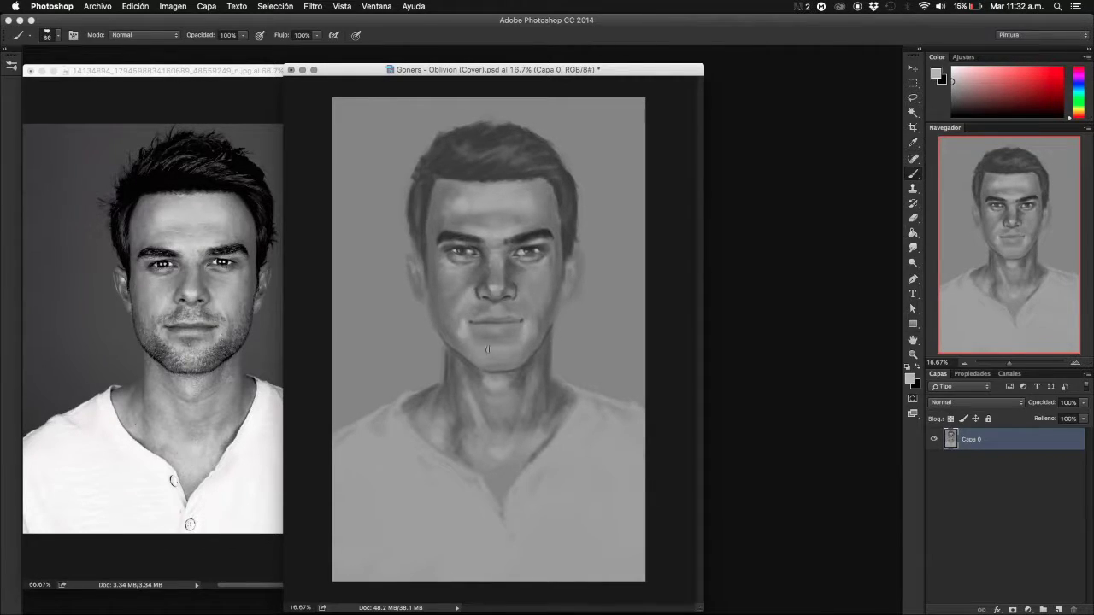
pyautogui.keyDown('alt'); pyautogui.click(500, 340); pyautogui.keyUp('alt')
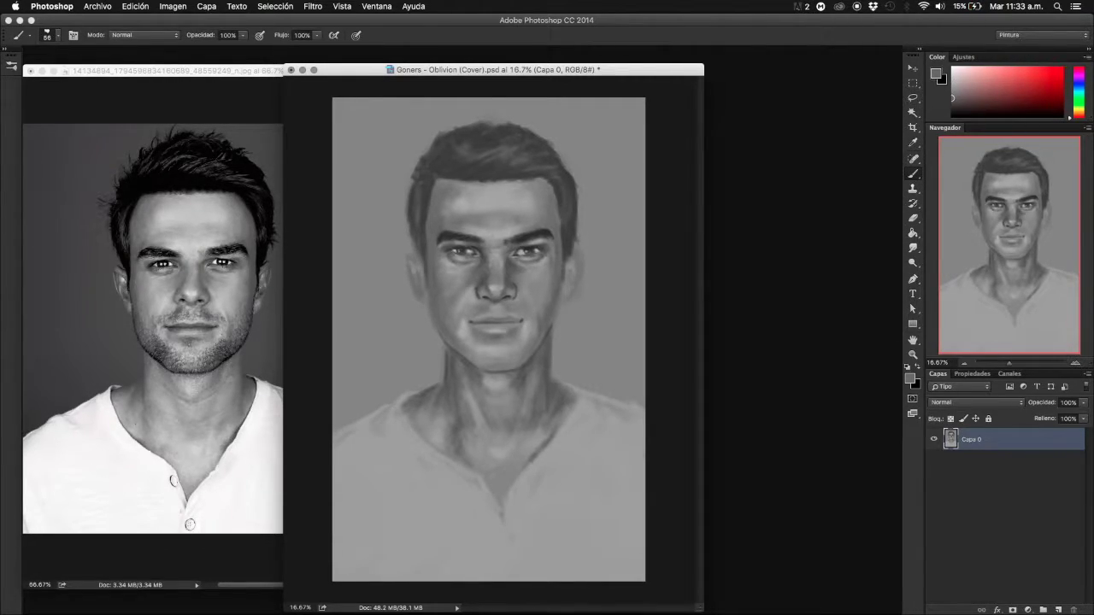
pyautogui.hotkey('ctrl', 'shift', 'x')
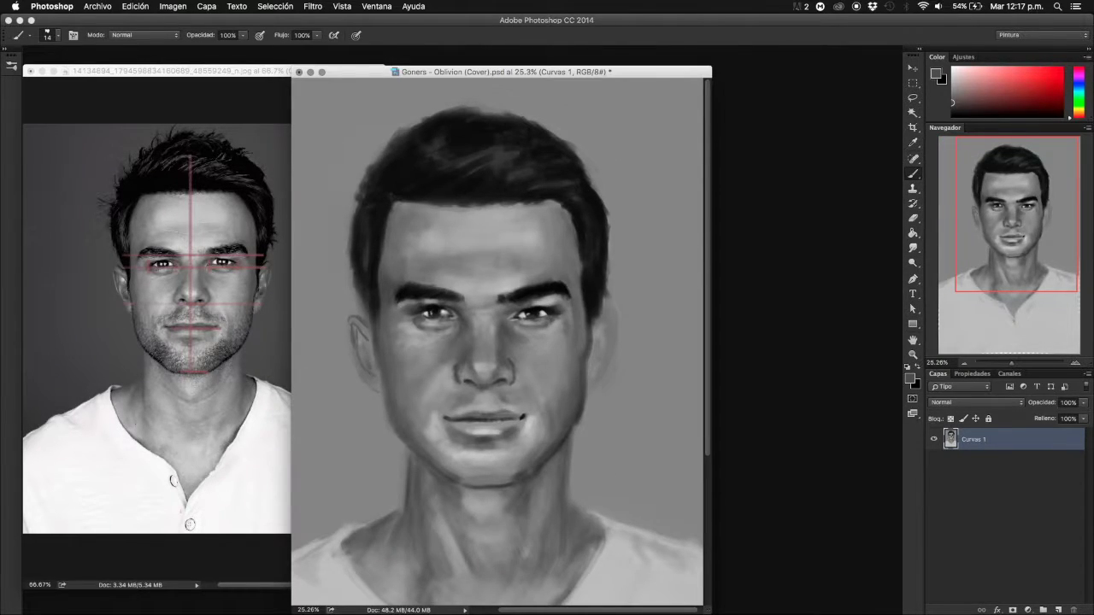
pyautogui.press('x')
pyautogui.press('x')
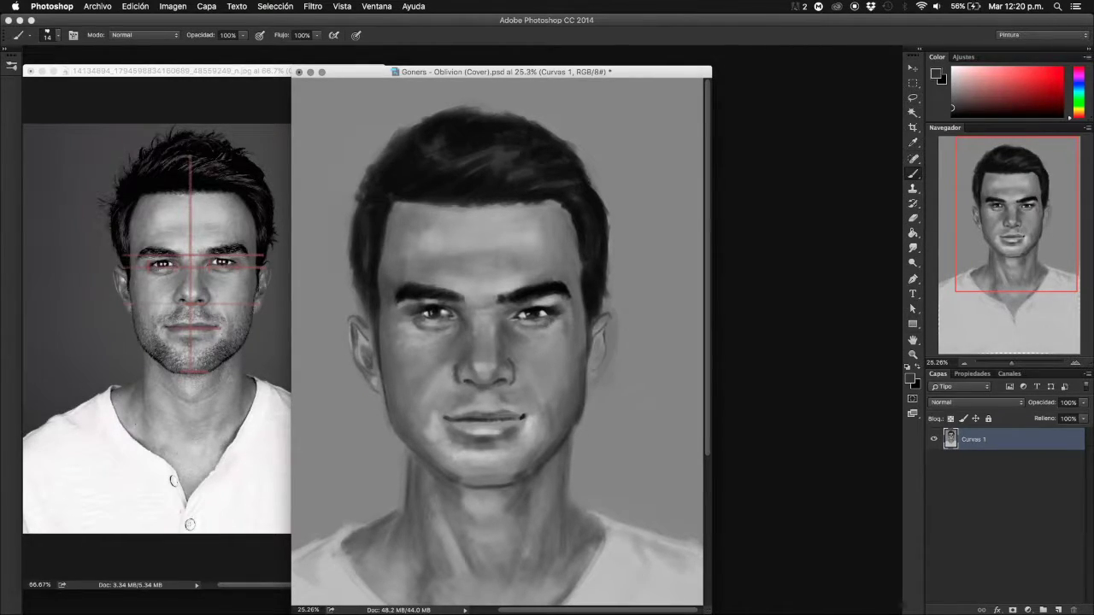
# - Copy the right eye to a new layer, warp its shape and commit
pyautogui.press('x')
pyautogui.press('x')
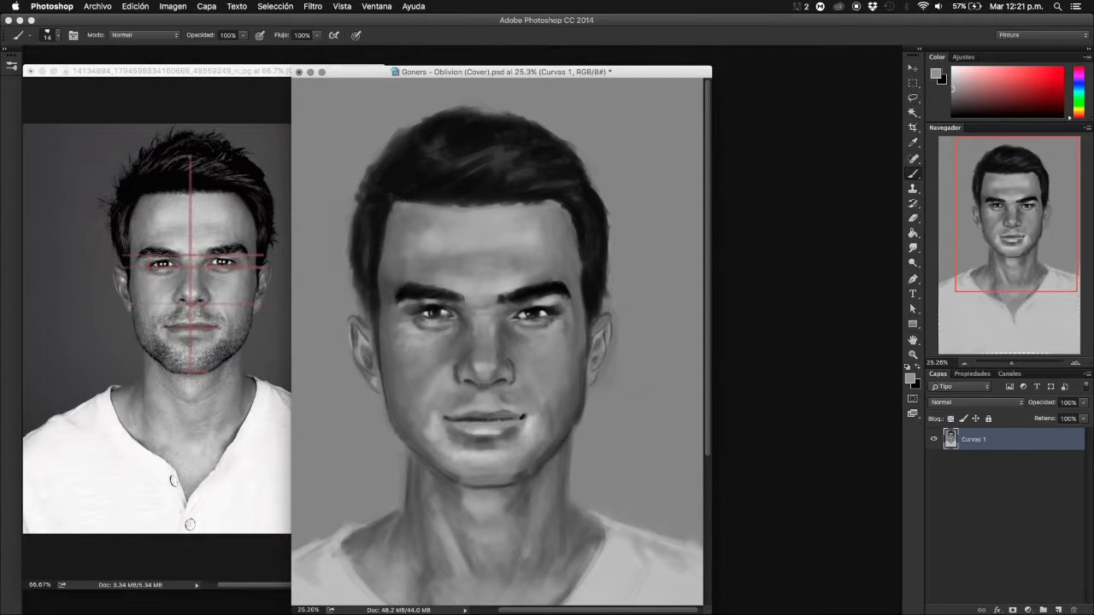
pyautogui.press('x')
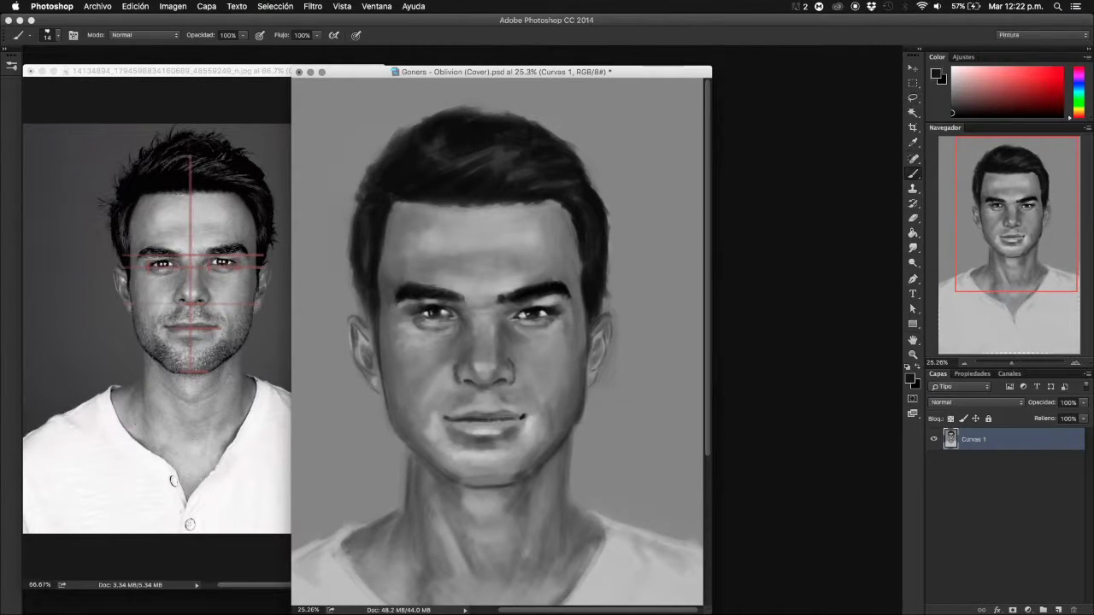
pyautogui.hotkey('ctrl', 'j')
pyautogui.hotkey('ctrl', 't')
pyautogui.press('Return')
pyautogui.press('b')
pyautogui.press('x')
# - Fine-tune the face with Liquify, then sample a mid gray from the brow
pyautogui.hotkey('ctrl', 'shift', 'x')
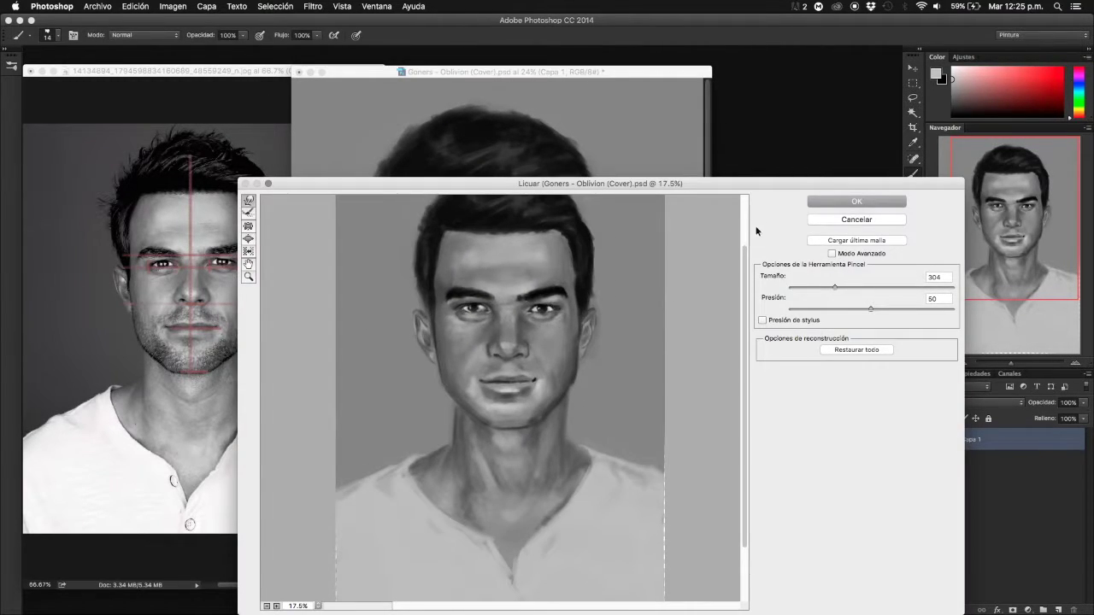
pyautogui.click(855, 203)
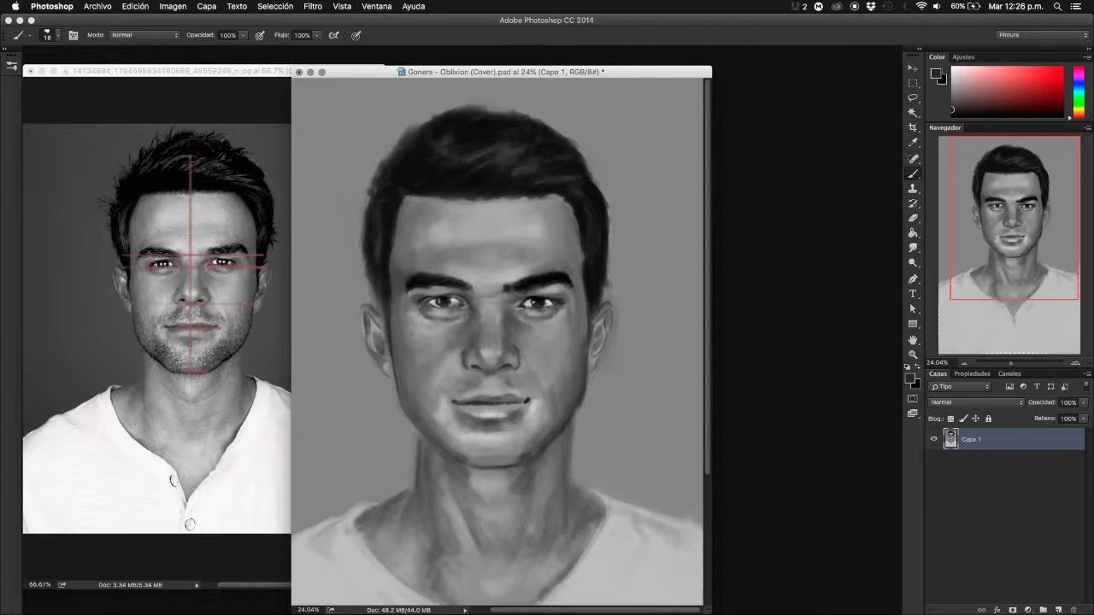
pyautogui.keyDown('alt'); pyautogui.click(482, 280); pyautogui.keyUp('alt')
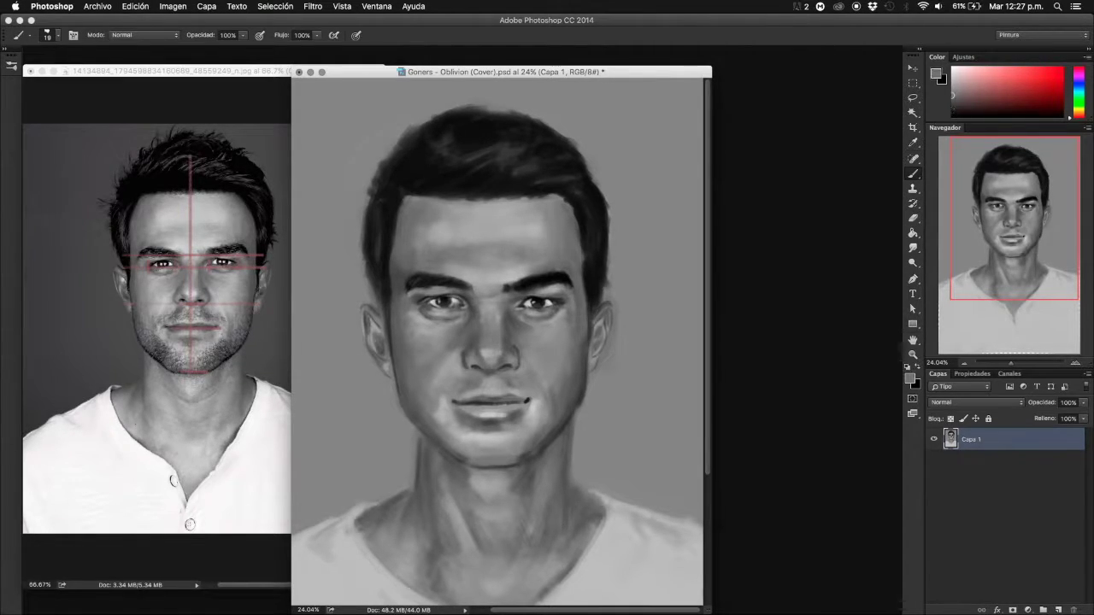
# - Set up a large soft light-grey brush for blending
pyautogui.click(47, 35)
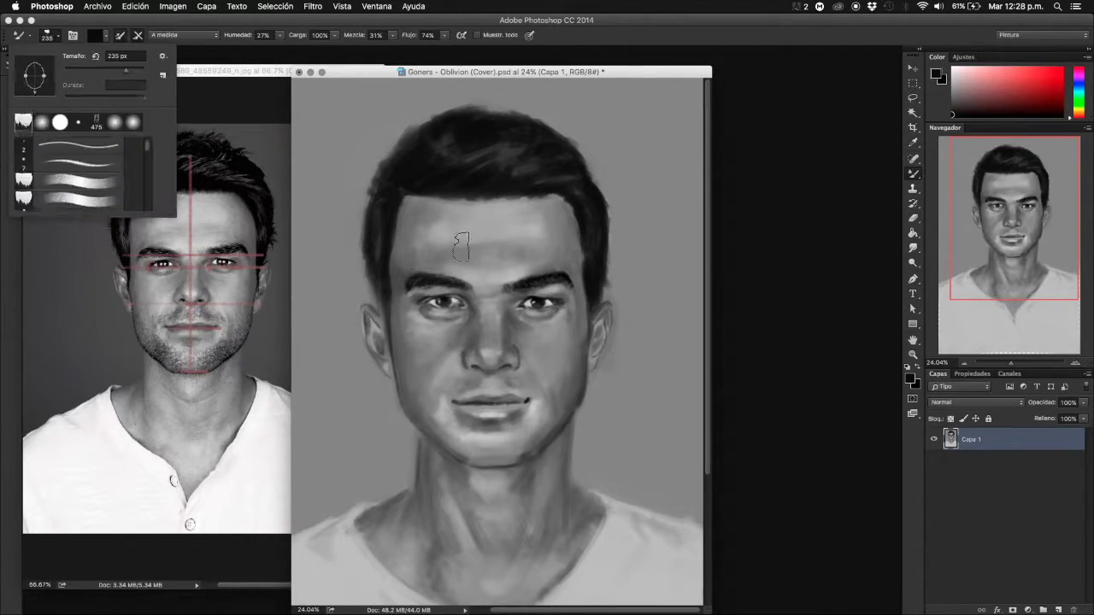
pyautogui.keyDown('alt'); pyautogui.click(484, 240); pyautogui.keyUp('alt')
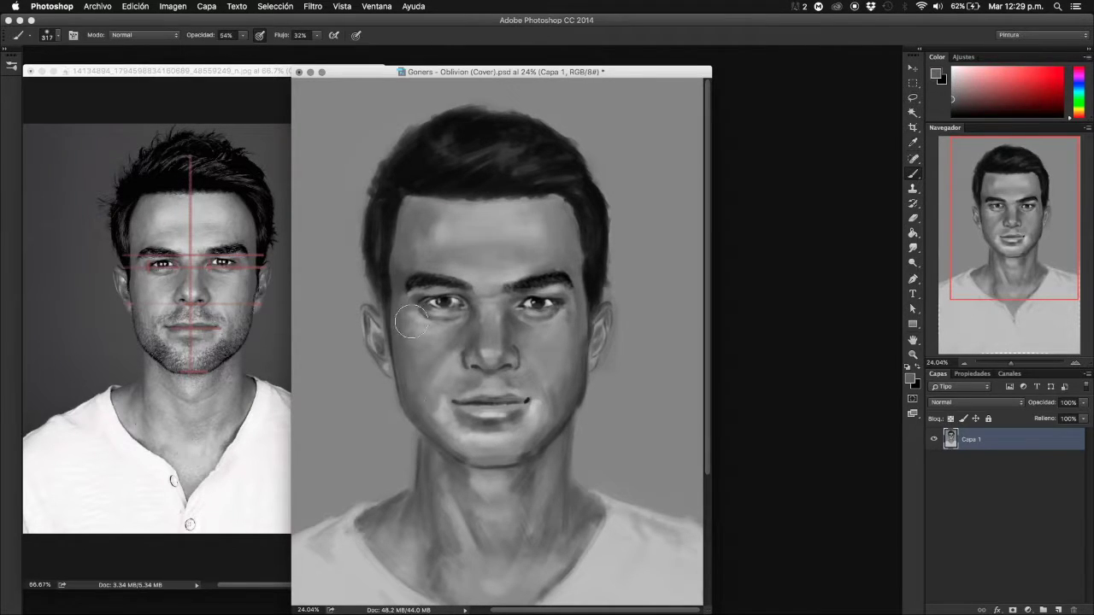
pyautogui.scroll(5, 538, 332)
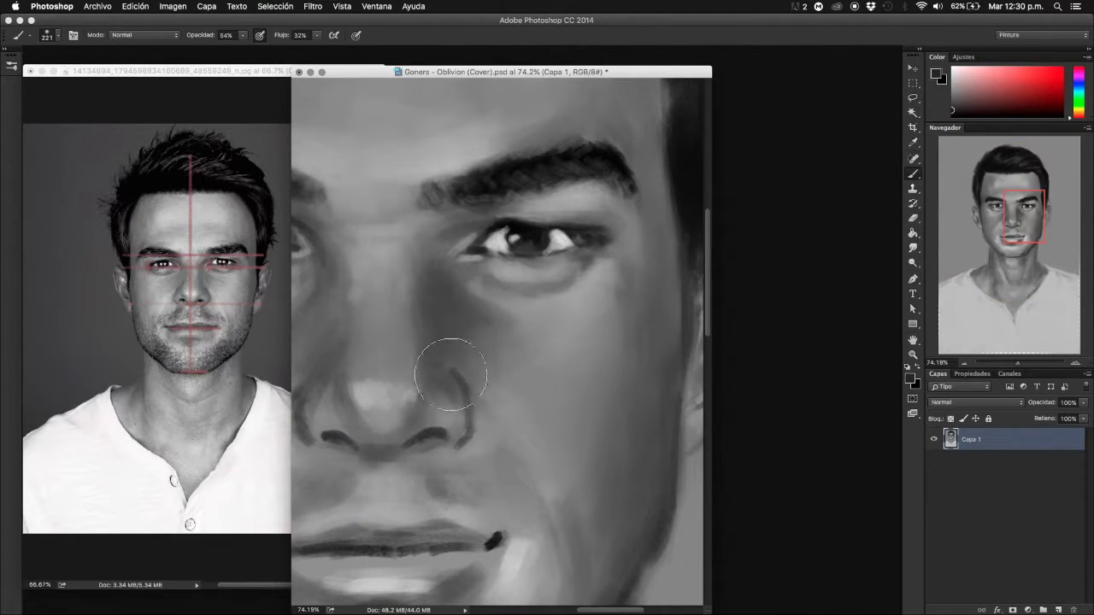
pyautogui.scroll(-4, 424, 572)
pyautogui.hscroll(-5, 390, 464)
pyautogui.press('[')
pyautogui.press('[')
pyautogui.press('[')
pyautogui.press(']')
pyautogui.press(']')
pyautogui.press(']')
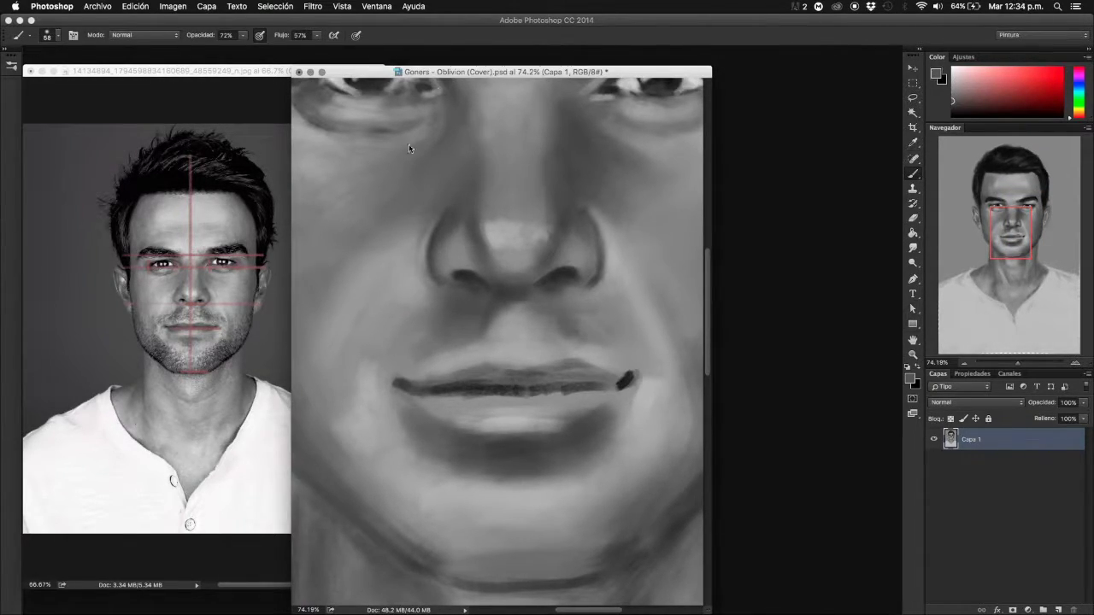
pyautogui.scroll(-3, 392, 231)
pyautogui.scroll(2, 464, 162)
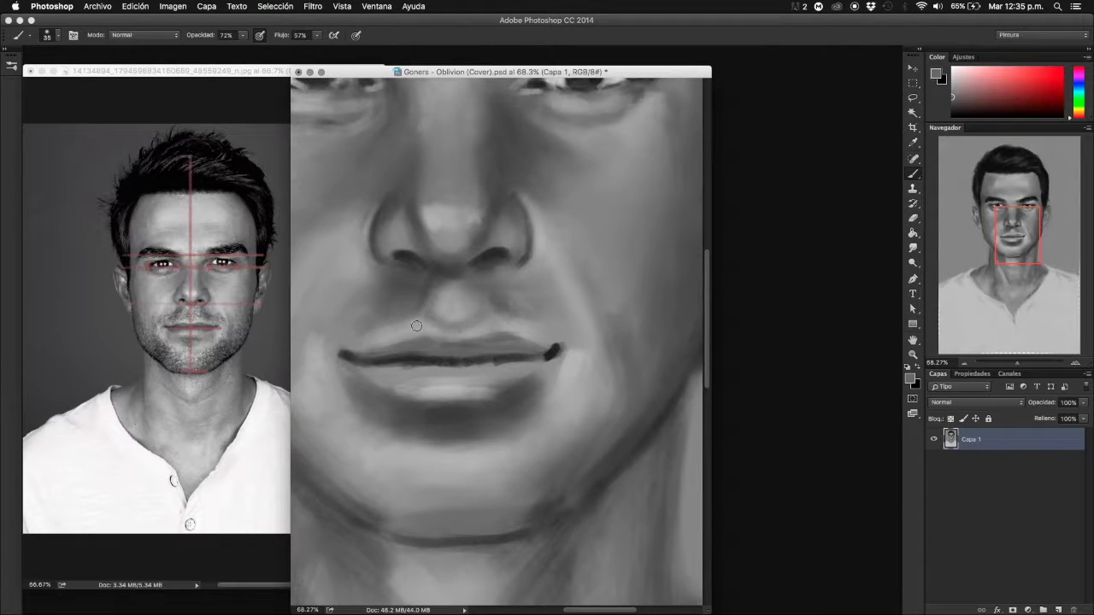
# - Darken the lip line and the shadows around the lips
pyautogui.moveTo(370, 354)
pyautogui.mouseDown()
pyautogui.moveTo(530, 359)
pyautogui.moveTo(496, 346)
pyautogui.mouseUp()
pyautogui.press(']')
pyautogui.press(']')
pyautogui.press(']')
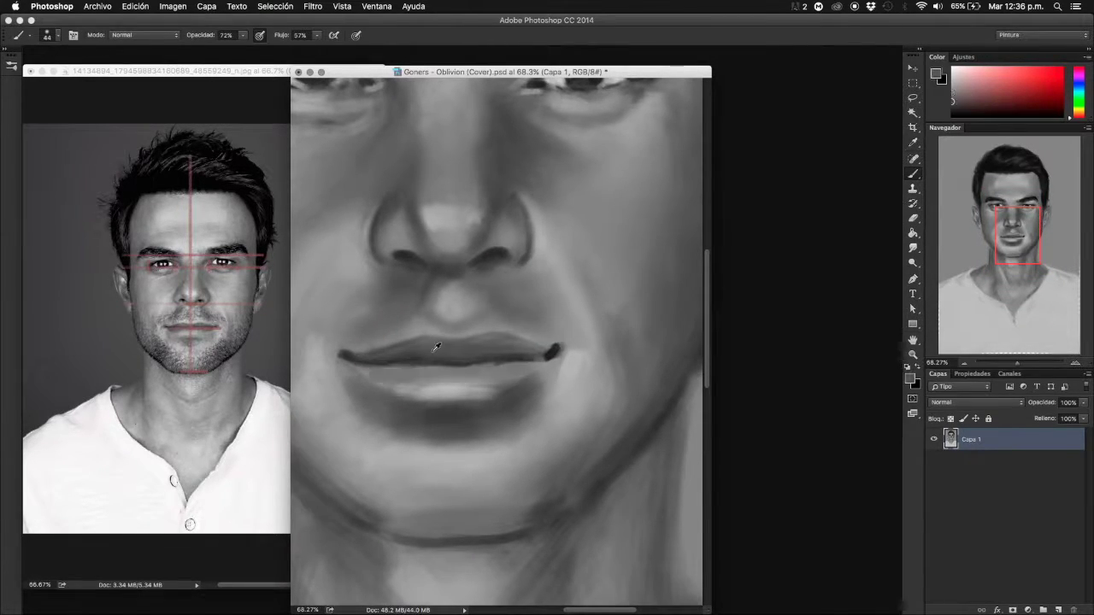
pyautogui.moveTo(369, 376); pyautogui.dragTo(521, 380)
pyautogui.scroll(-3, 553, 354)
pyautogui.scroll(3, 553, 354)
# - Raise the brush opacity and darken the strokes along the jaw and neck
pyautogui.press('[')
pyautogui.press('[')
pyautogui.press('[')
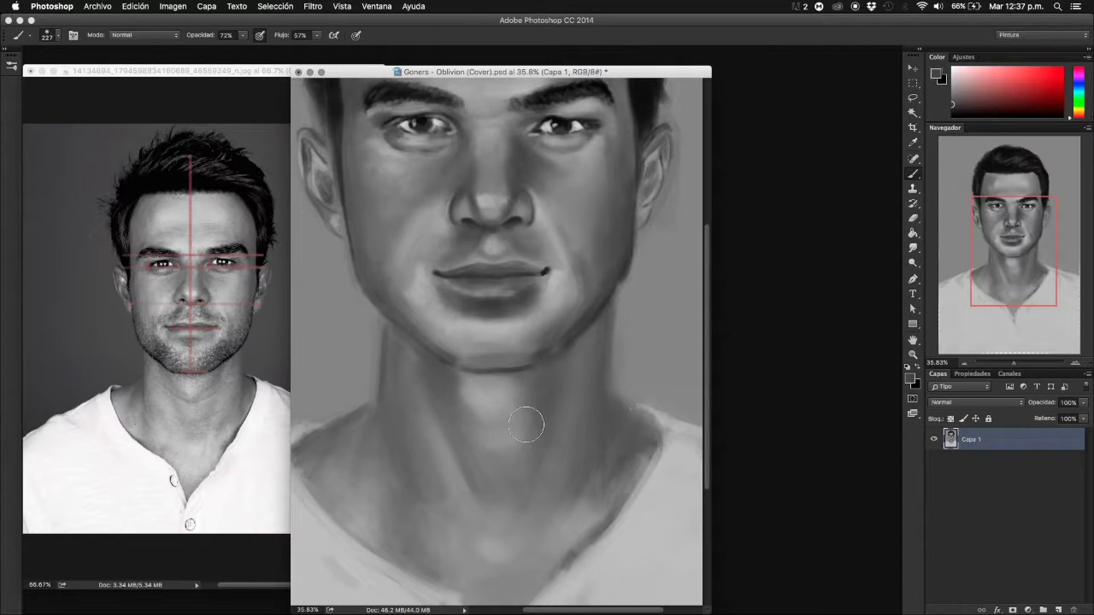
pyautogui.press('9')
pyautogui.press('2')
pyautogui.moveTo(385, 328); pyautogui.dragTo(376, 391)
pyautogui.scroll(-2, 442, 389)
pyautogui.scroll(-2, 442, 390)
# - Stretch the selected lower body to 109% height with Free Transform
pyautogui.hotkey('ctrl', 't')
pyautogui.moveTo(555, 370); pyautogui.dragTo(634, 335)
pyautogui.press('Return')
pyautogui.scroll(2, 512, 342)
pyautogui.click(47, 35)
pyautogui.press('Escape')
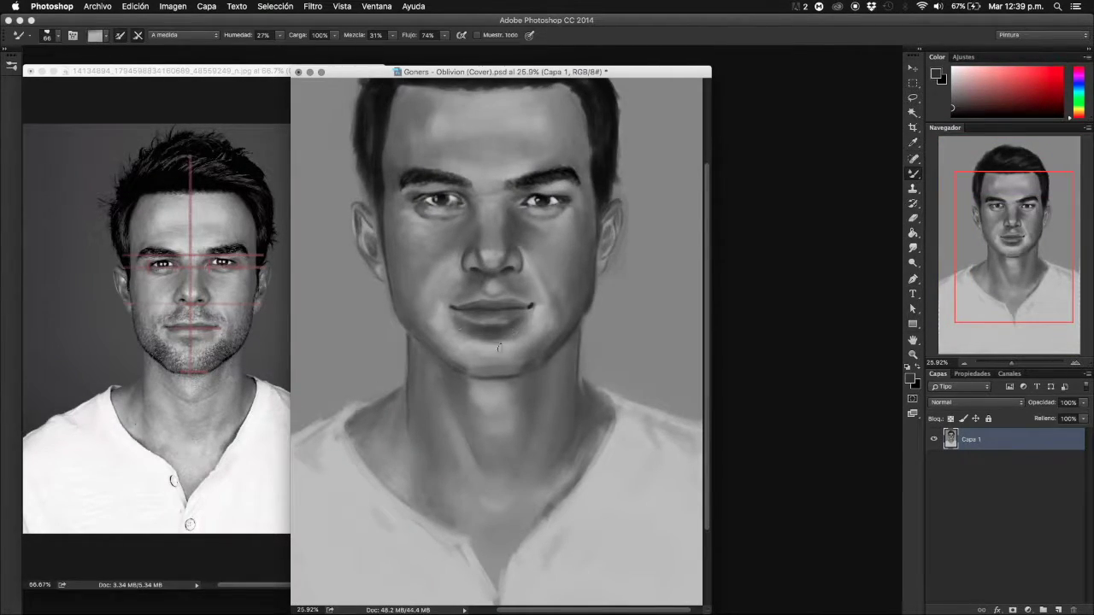
# - Check the reference photo, then deepen the right cheek shadow near the ear with a full-flow brush
pyautogui.scroll(3, 521, 350)
pyautogui.hotkey('ctrl', 'Tab')
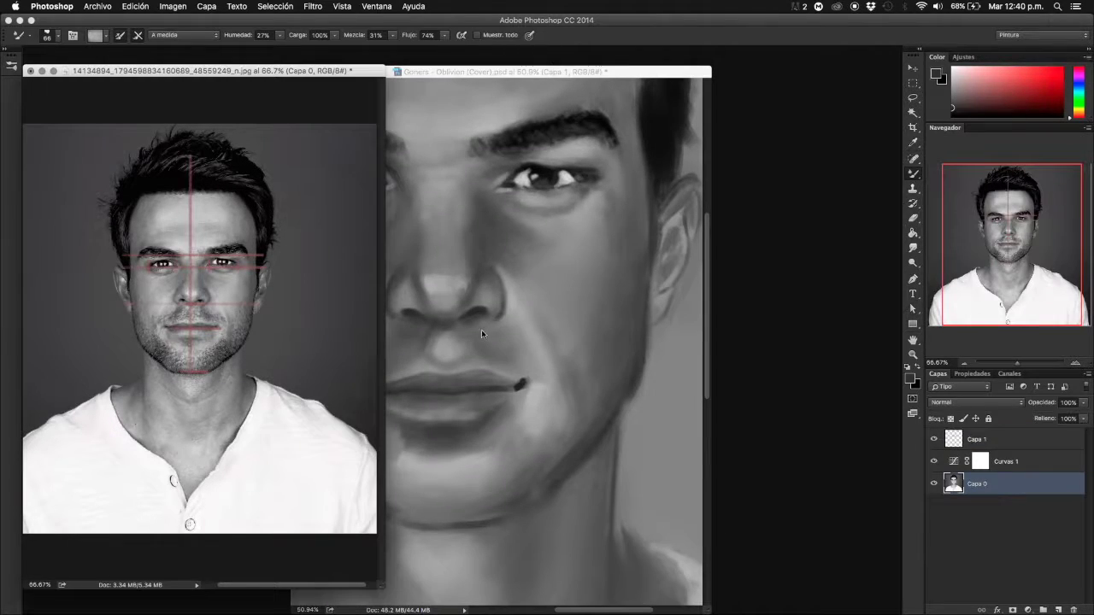
pyautogui.click(481, 333)
pyautogui.hotkey('shift', 'b')
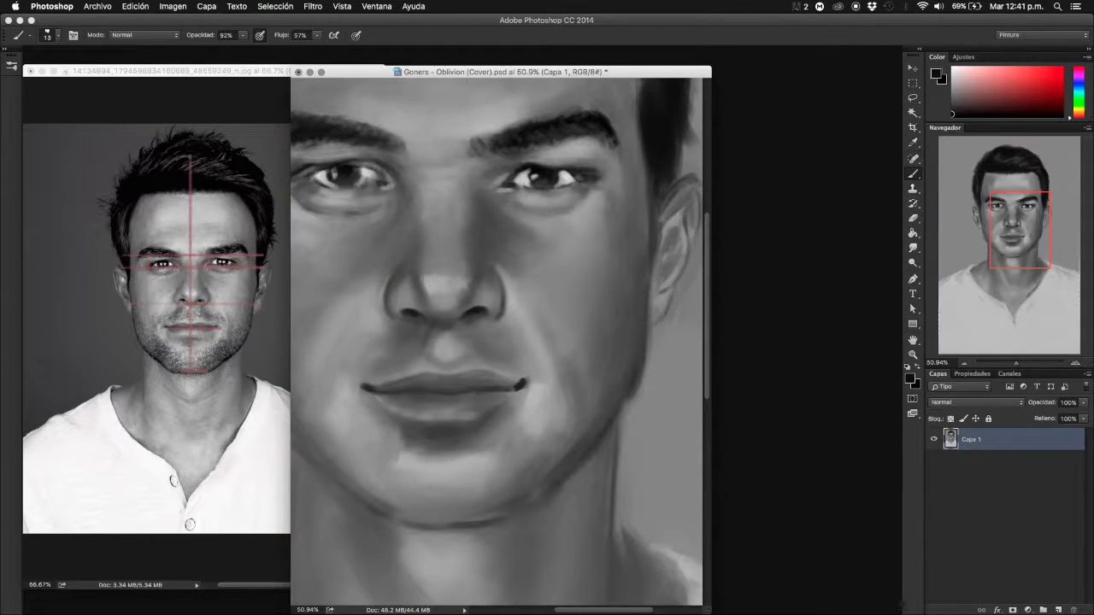
pyautogui.hotkey('shift', '0')
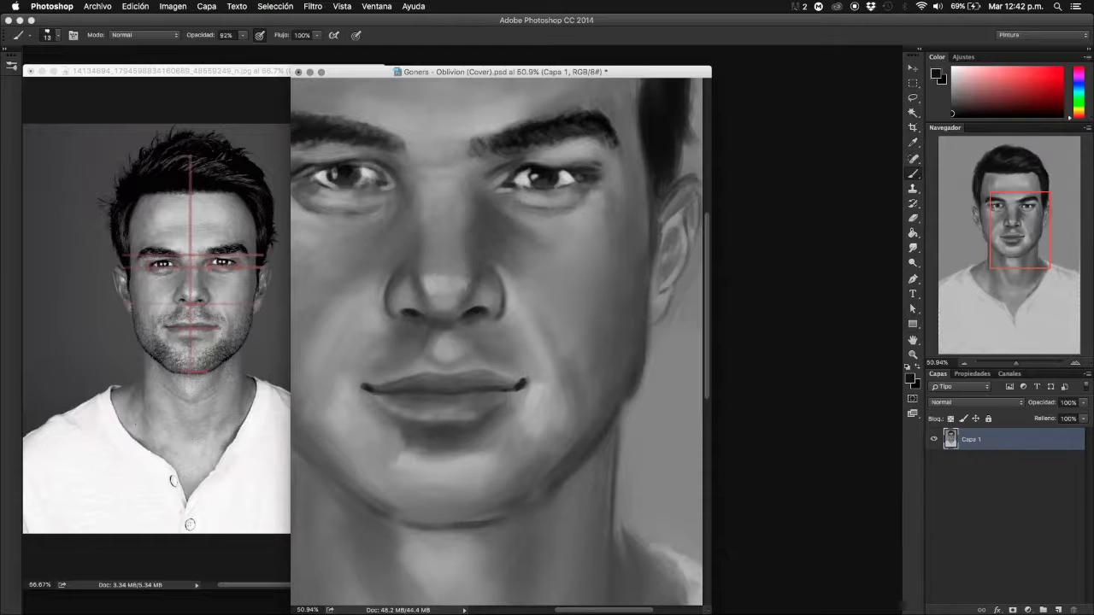
pyautogui.press(']')
pyautogui.press(']')
pyautogui.press(']')
pyautogui.moveTo(643, 129); pyautogui.dragTo(643, 257)
pyautogui.moveTo(630, 111)
pyautogui.mouseDown()
pyautogui.moveTo(615, 253)
pyautogui.moveTo(589, 261)
pyautogui.moveTo(576, 321)
pyautogui.mouseUp()
# - Lighten the cheek right of the nose and darken the lower-lip line with sampled greys
pyautogui.keyDown('alt'); pyautogui.click(578, 230); pyautogui.keyUp('alt')
pyautogui.keyDown('alt'); pyautogui.click(576, 256); pyautogui.keyUp('alt')
pyautogui.press('[')
pyautogui.press('[')
pyautogui.press('[')
pyautogui.moveTo(536, 203); pyautogui.dragTo(577, 205)
pyautogui.keyDown('alt'); pyautogui.click(406, 386); pyautogui.keyUp('alt')
pyautogui.moveTo(460, 384); pyautogui.dragTo(511, 387)
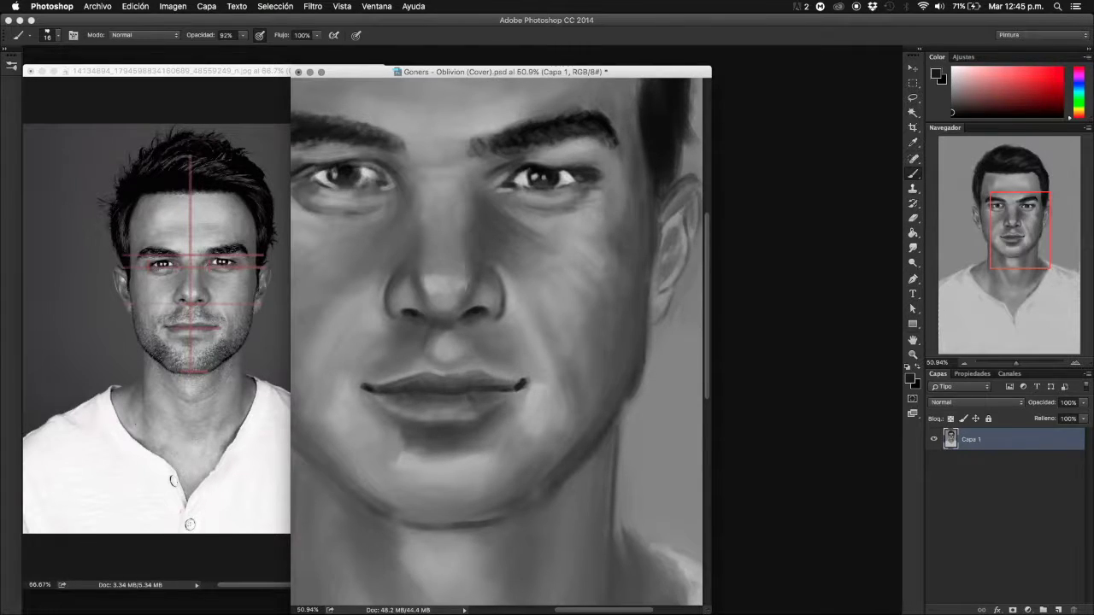
pyautogui.press('[')
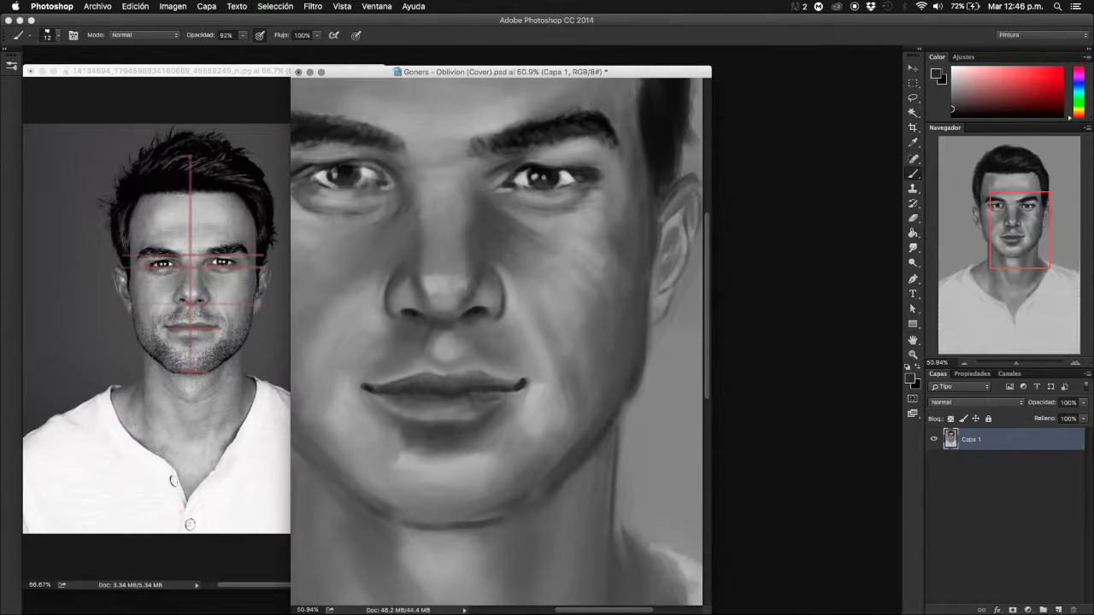
# - Choose a bristly brush preset for stubble and set it to 11 px
pyautogui.click(47, 35)
pyautogui.scroll(-2, 77, 179)
pyautogui.doubleClick(78, 178)
pyautogui.click(47, 35)
pyautogui.write('11')
pyautogui.press('Return')
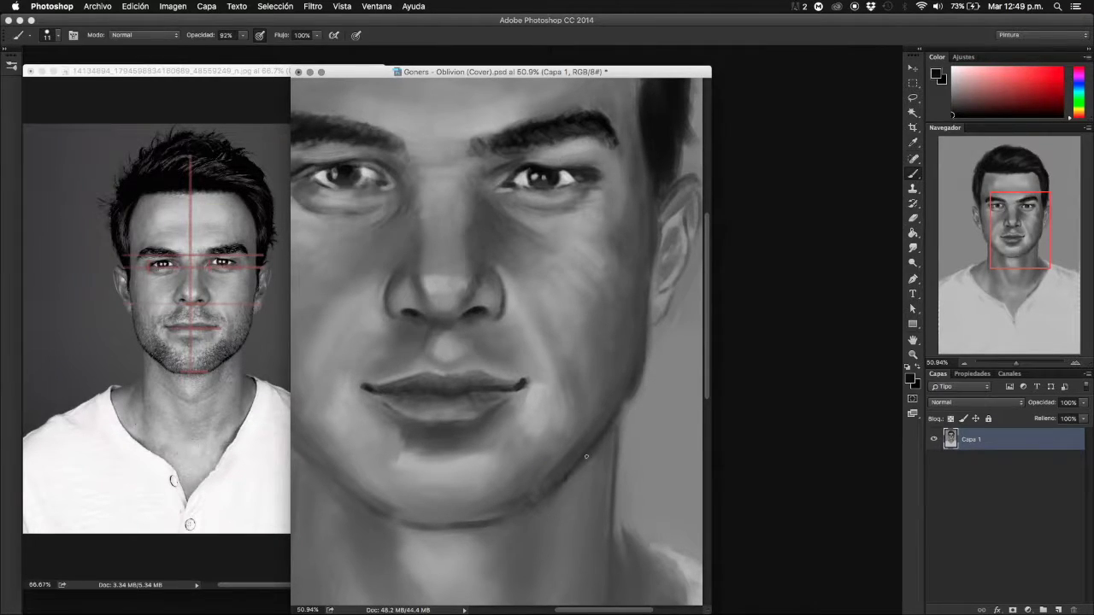
# - Darken the chin line and paint black stubble strokes up the right jawline
pyautogui.moveTo(515, 511); pyautogui.dragTo(474, 524)
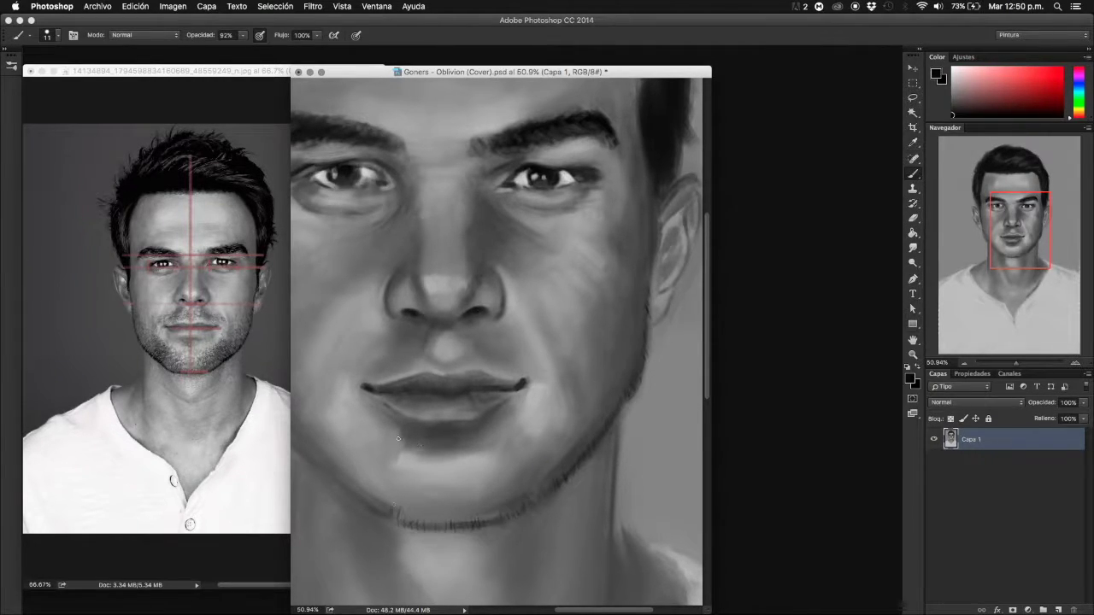
pyautogui.keyDown('alt'); pyautogui.click(460, 442); pyautogui.keyUp('alt')
pyautogui.moveTo(460, 442); pyautogui.dragTo(504, 442)
pyautogui.press('x')
pyautogui.moveTo(526, 504); pyautogui.dragTo(521, 458)
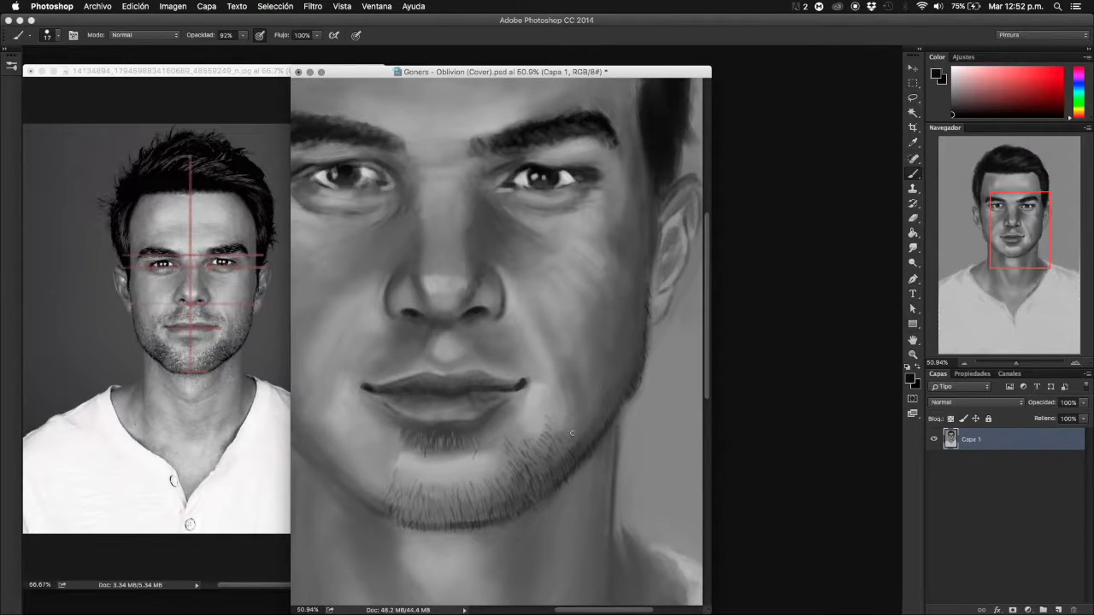
pyautogui.moveTo(604, 403); pyautogui.dragTo(645, 332)
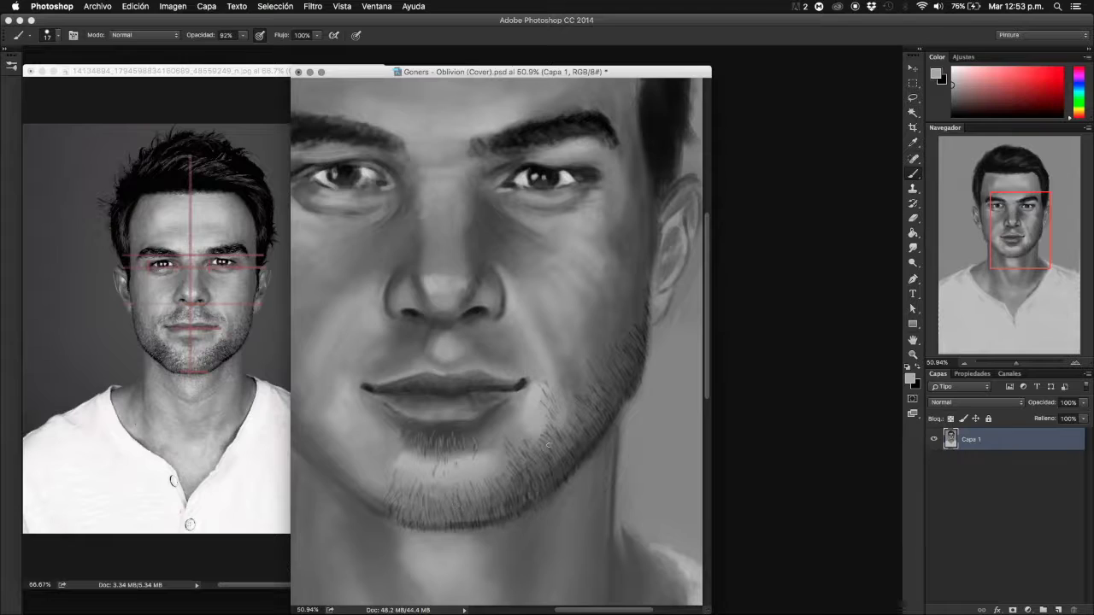
pyautogui.moveTo(548, 444); pyautogui.dragTo(412, 137)
pyautogui.press('[')
pyautogui.press('[')
pyautogui.press('[')
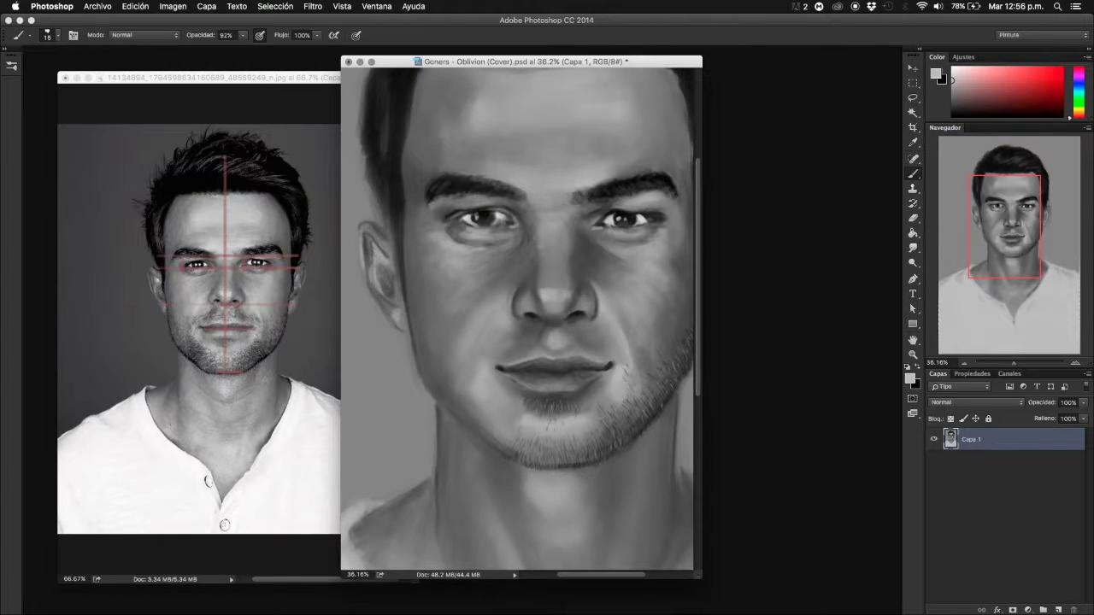
# - Paint short stubble strokes along the jawline and on the cheek beside the mouth, then finish the adjustment
pyautogui.press(']')
pyautogui.press(']')
pyautogui.press(']')
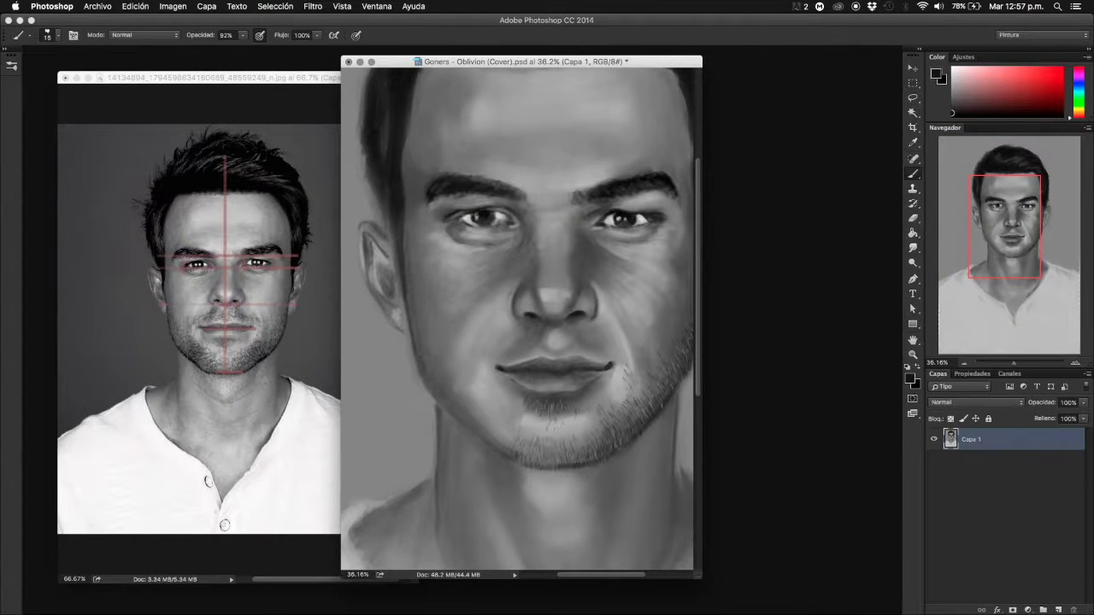
pyautogui.scroll(2, 420, 359)
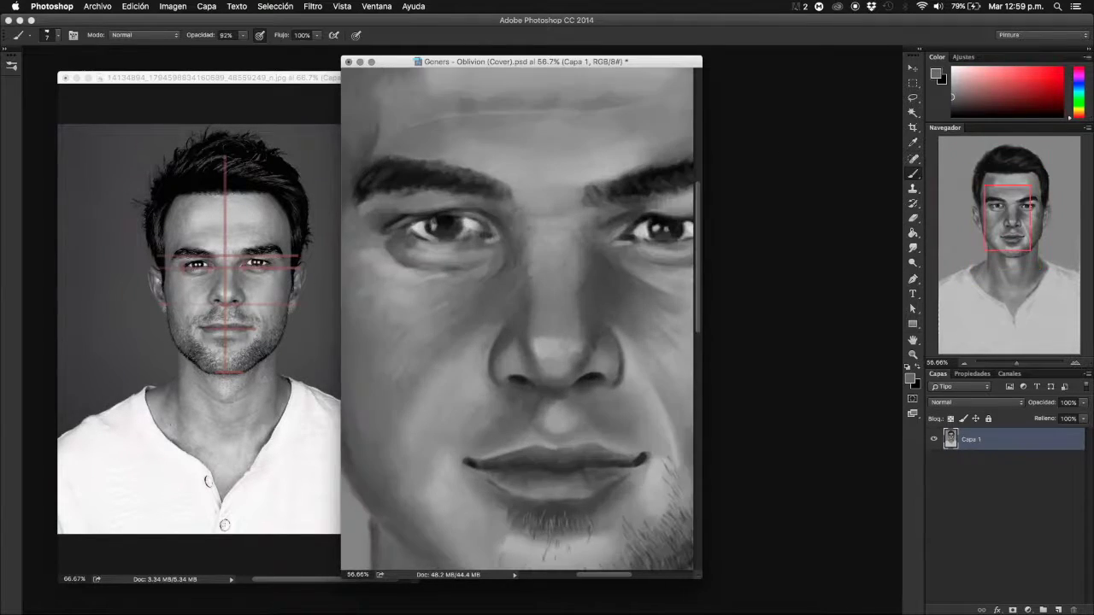
pyautogui.keyDown('alt'); pyautogui.click(427, 232); pyautogui.keyUp('alt')
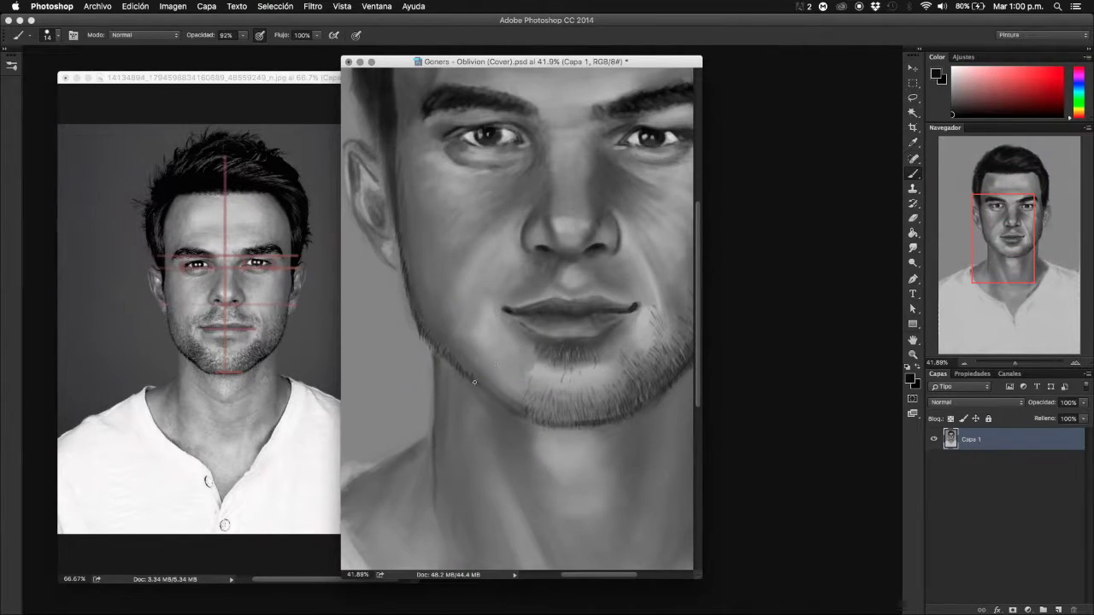
pyautogui.moveTo(475, 382); pyautogui.dragTo(508, 388)
pyautogui.moveTo(455, 349)
pyautogui.mouseDown()
pyautogui.moveTo(443, 332)
pyautogui.moveTo(475, 295)
pyautogui.mouseUp()
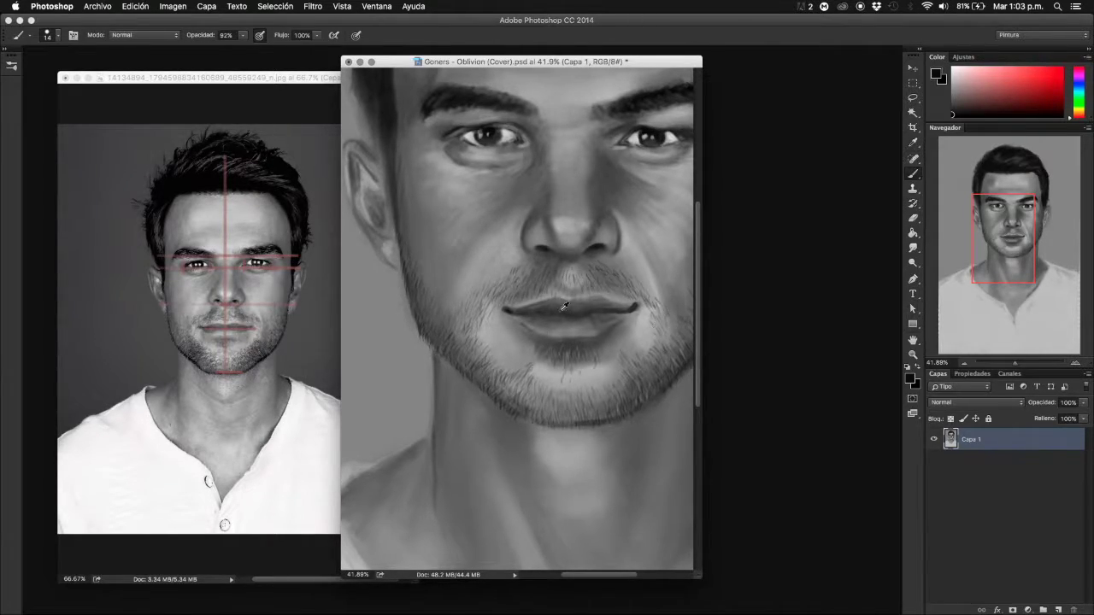
pyautogui.press('x')
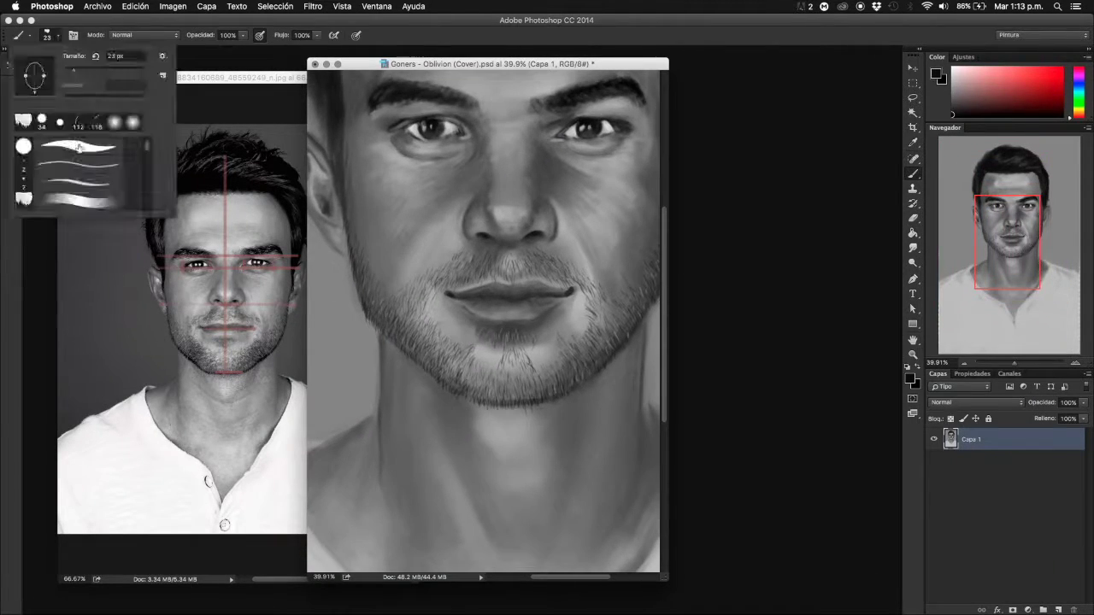
pyautogui.doubleClick(79, 147)
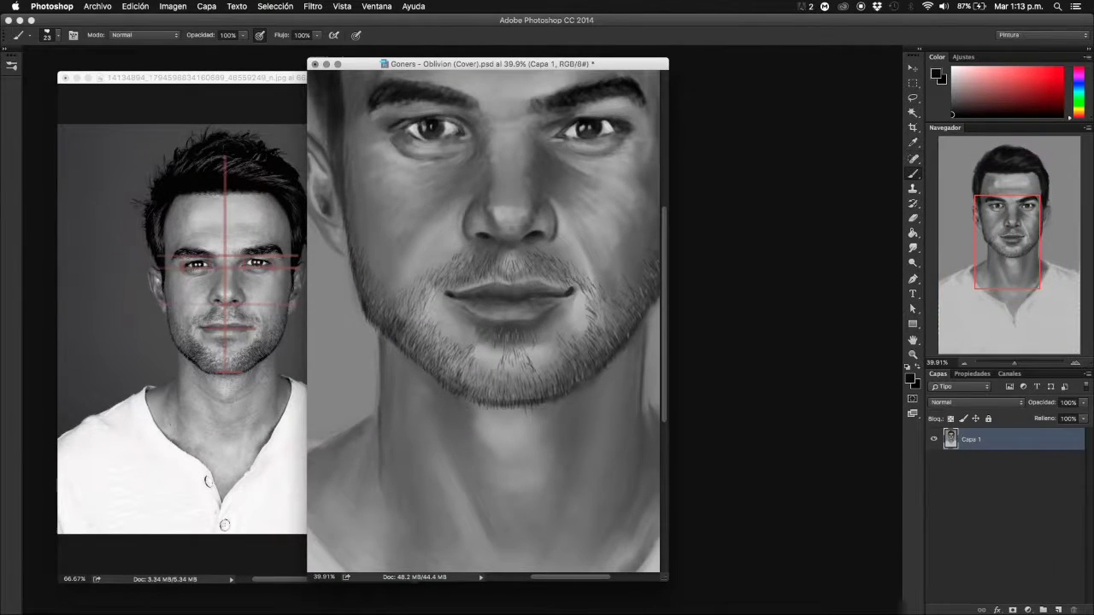
# - Zoom out and back in to inspect the whole finished portrait
pyautogui.scroll(-3, 479, 359)
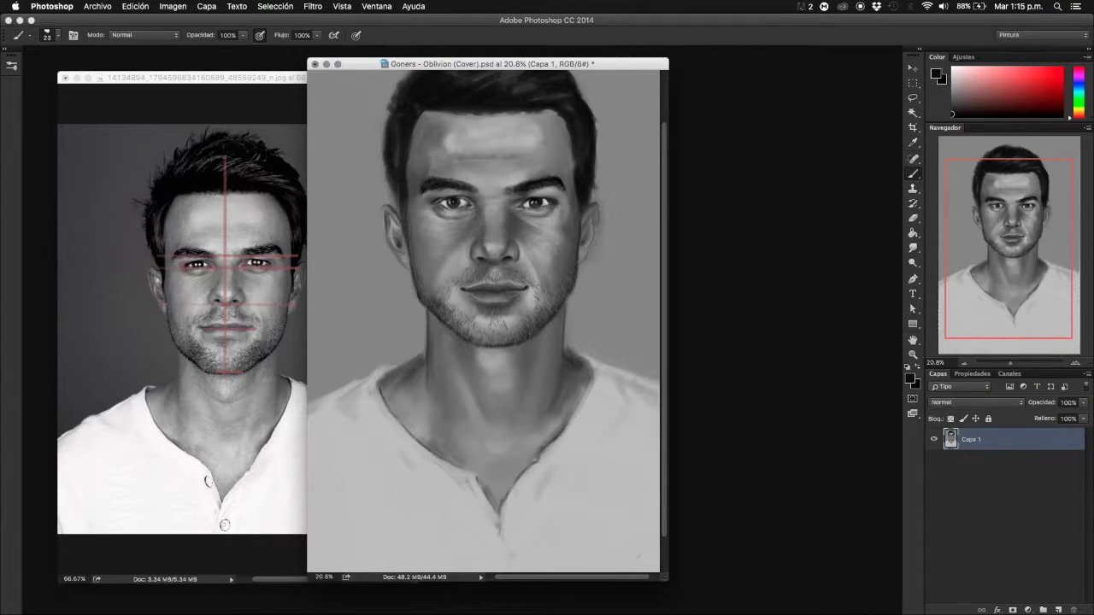
pyautogui.scroll(2, 483, 321)
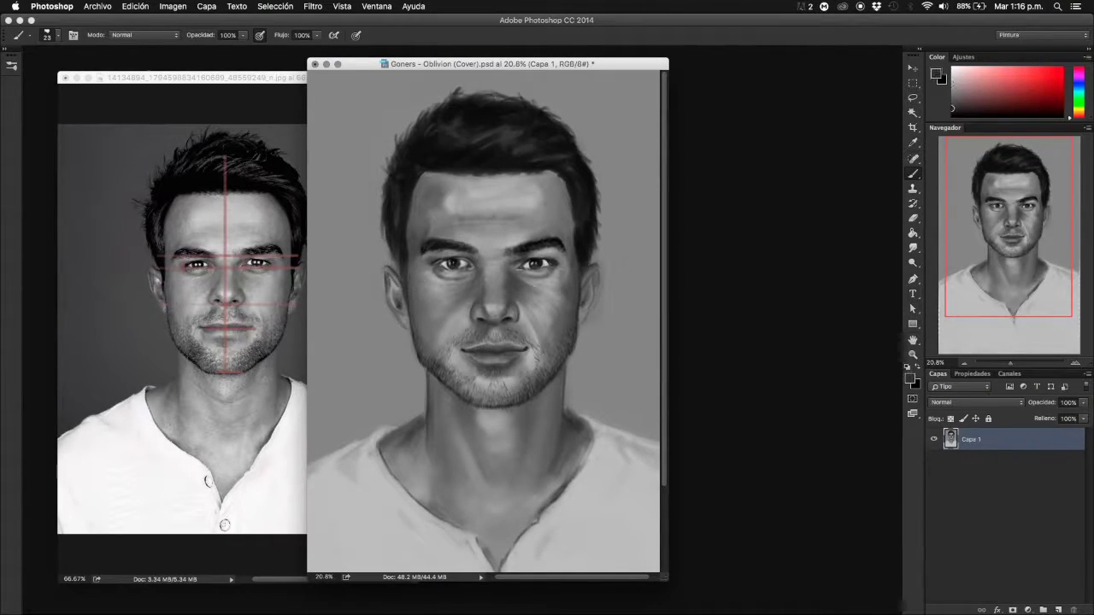
pyautogui.scroll(-2, 344, 404)
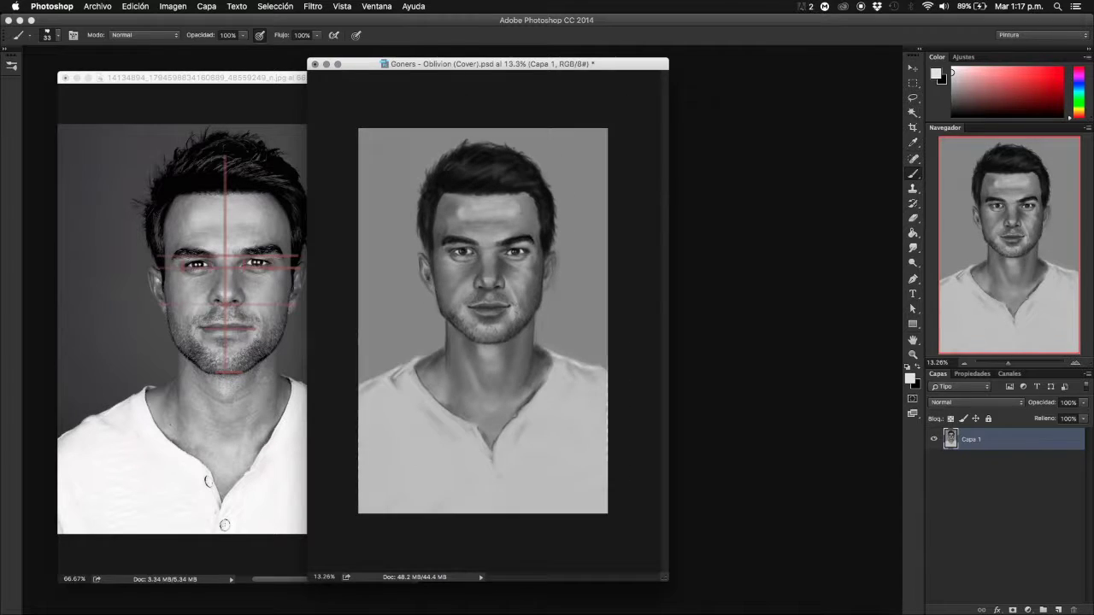
pyautogui.scroll(2, 389, 379)
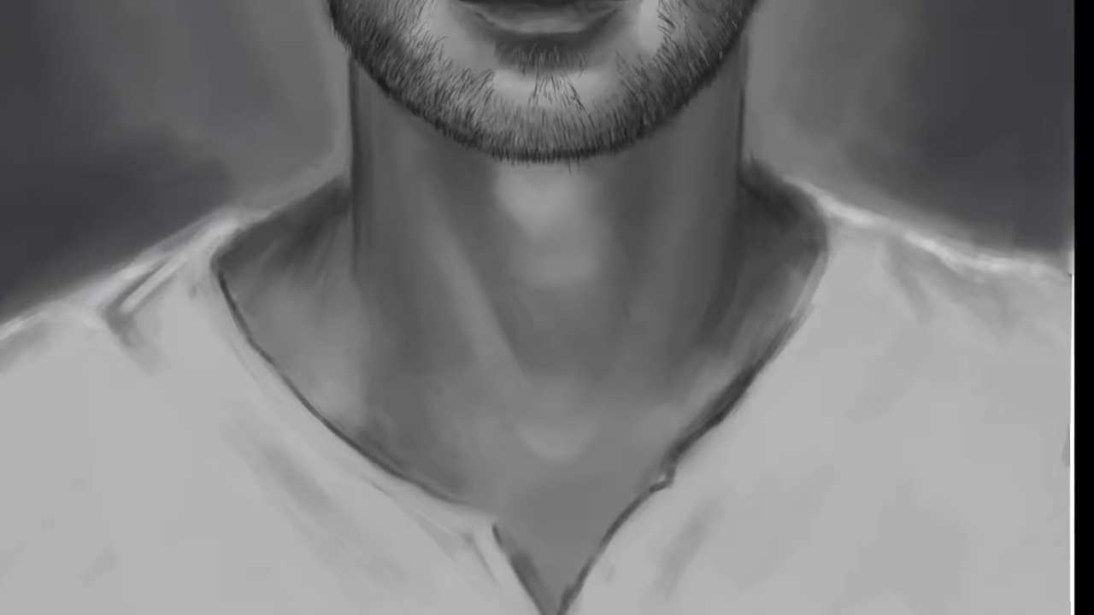